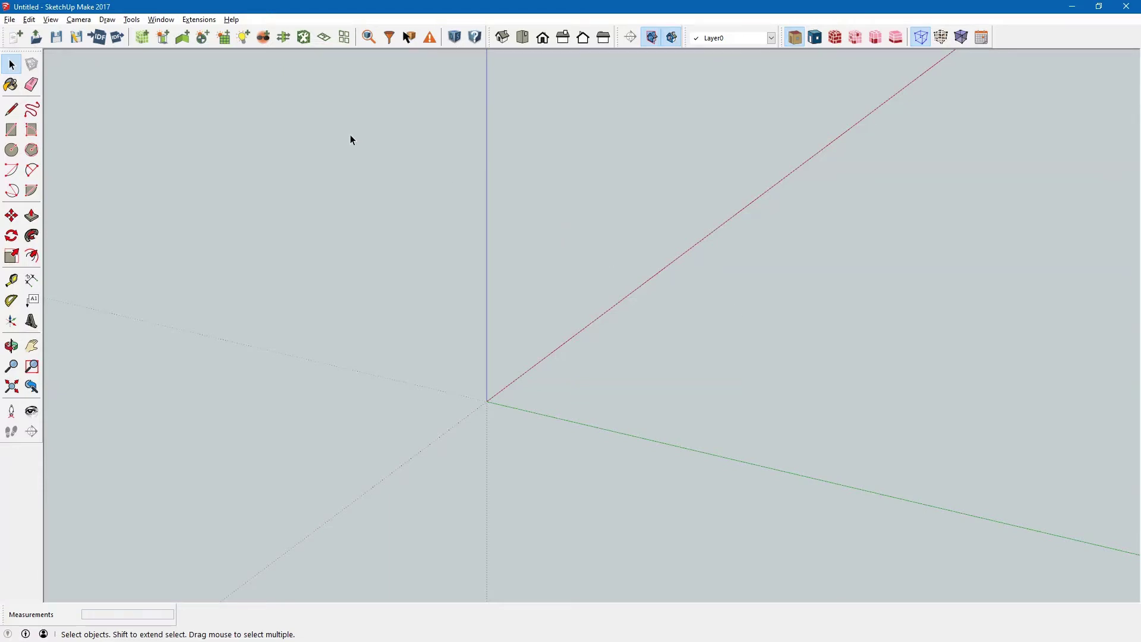
Browse the OpenStudio extension script menus and close them without running anything.
{"action": "left_click", "coordinate": [197, 22]}
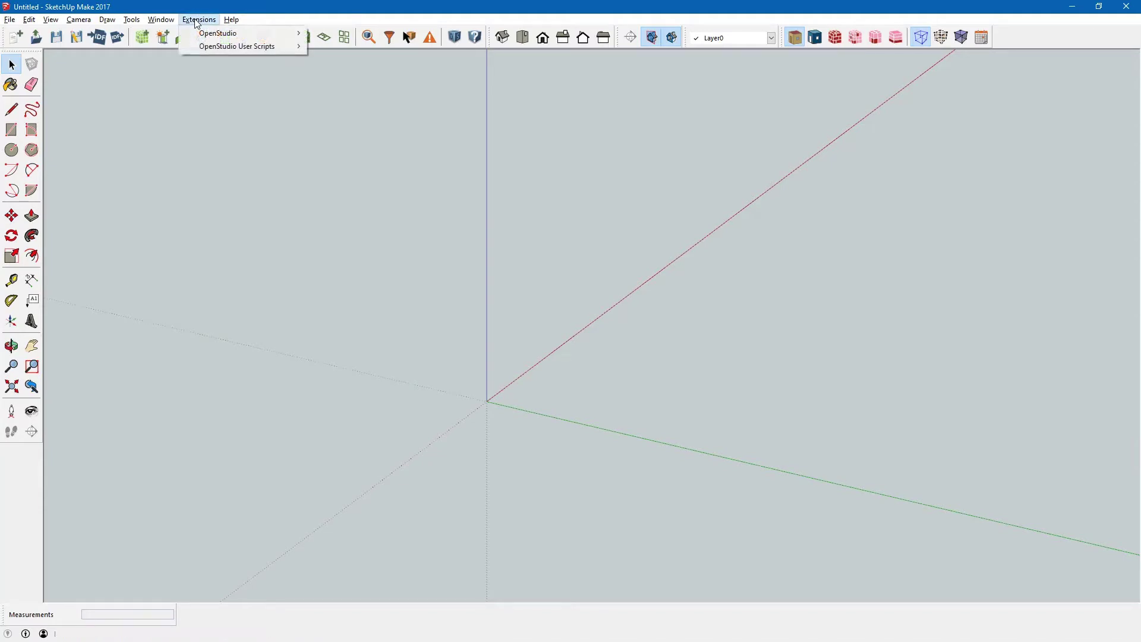
{"action": "mouse_move", "coordinate": [229, 47]}
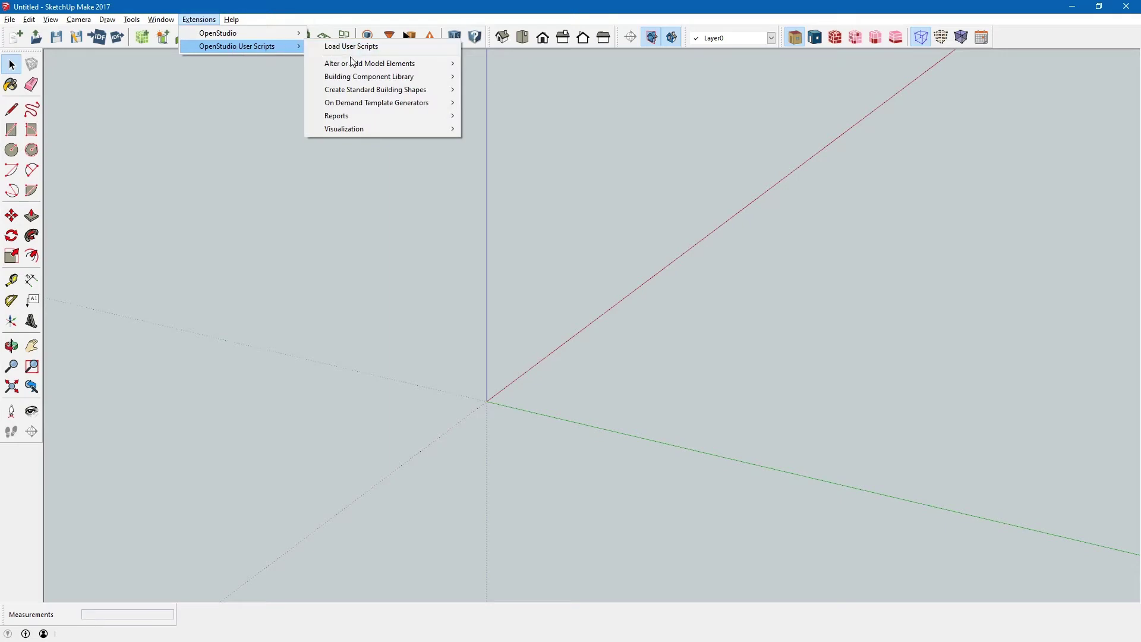
{"action": "mouse_move", "coordinate": [364, 65]}
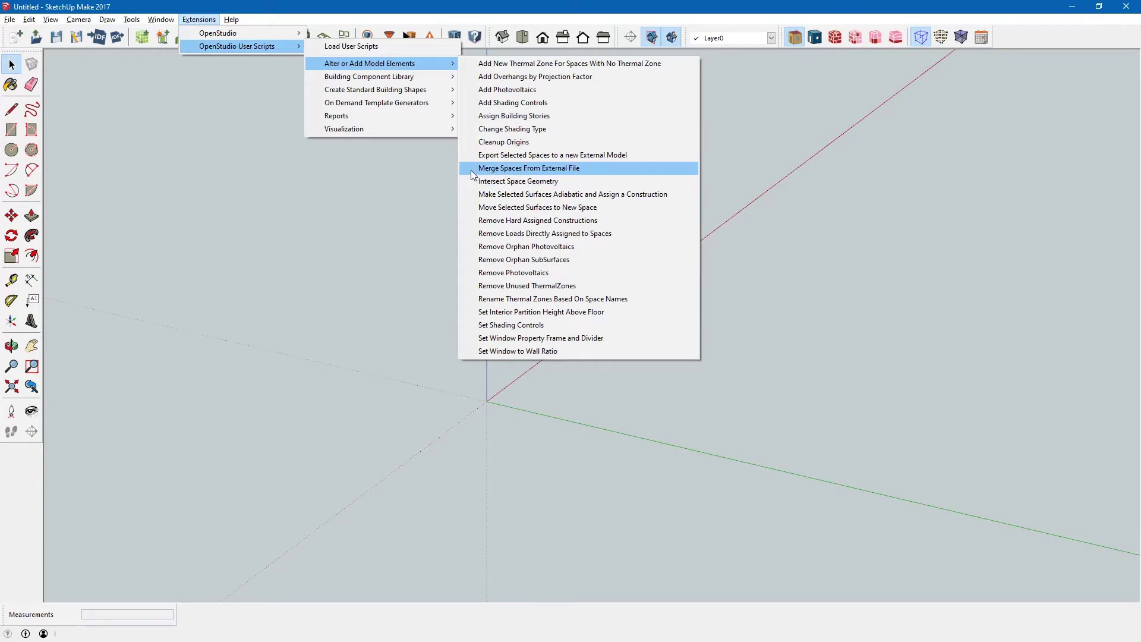
{"action": "left_click", "coordinate": [221, 149]}
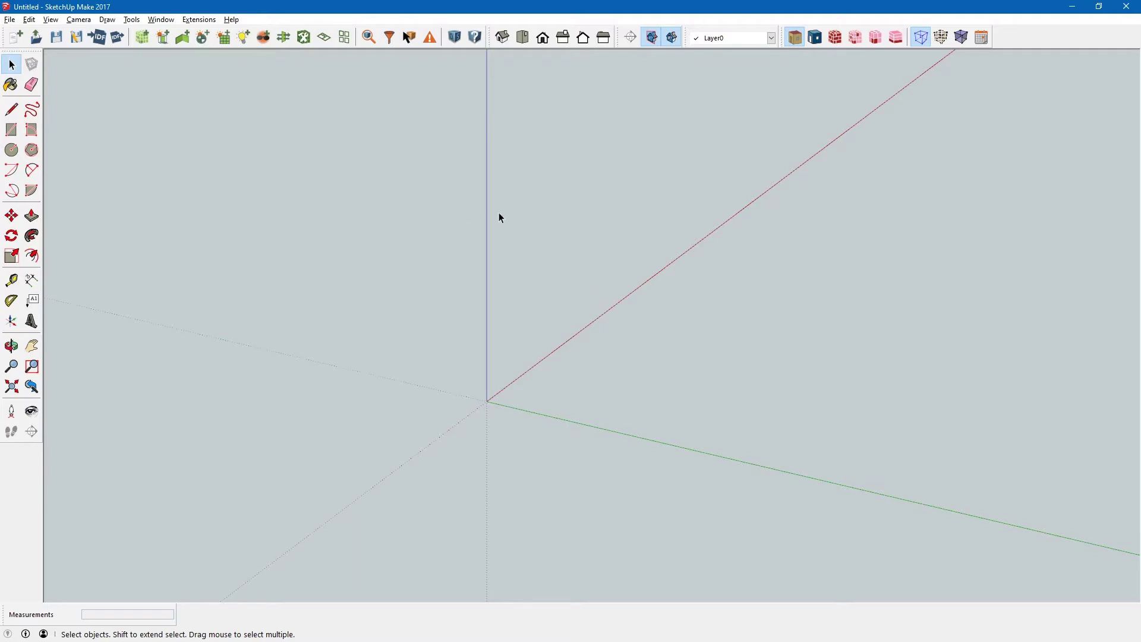
Review the template's space types, including Lodge Kitchen, plus its default schedule and construction sets.
{"action": "left_click", "coordinate": [368, 37]}
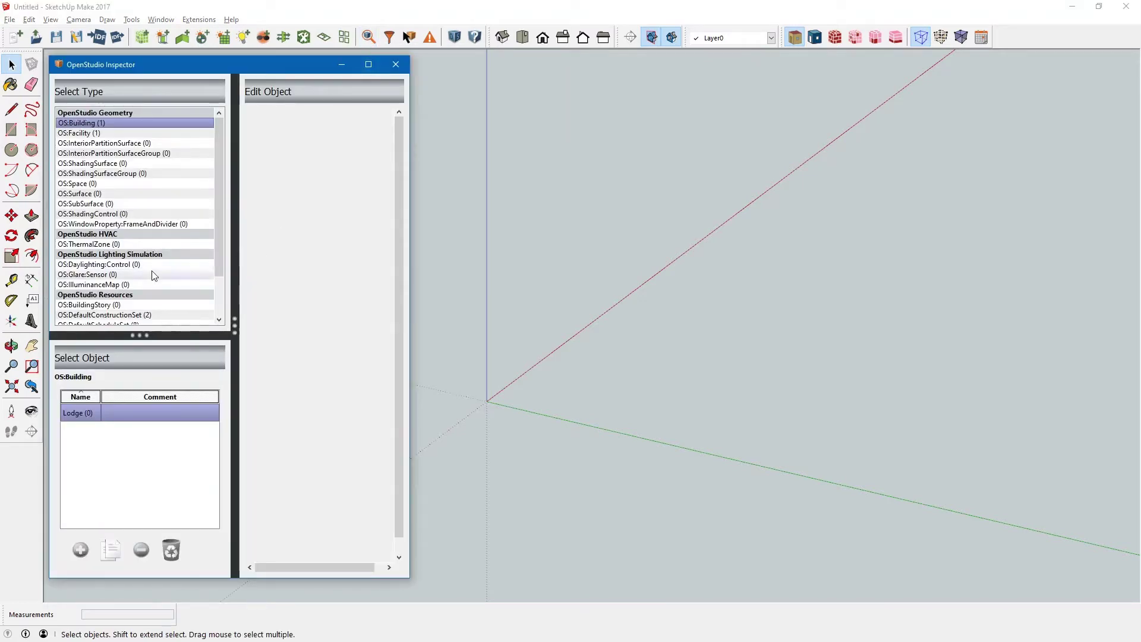
{"action": "scroll", "coordinate": [134, 277], "scroll_direction": "down", "scroll_amount": 2}
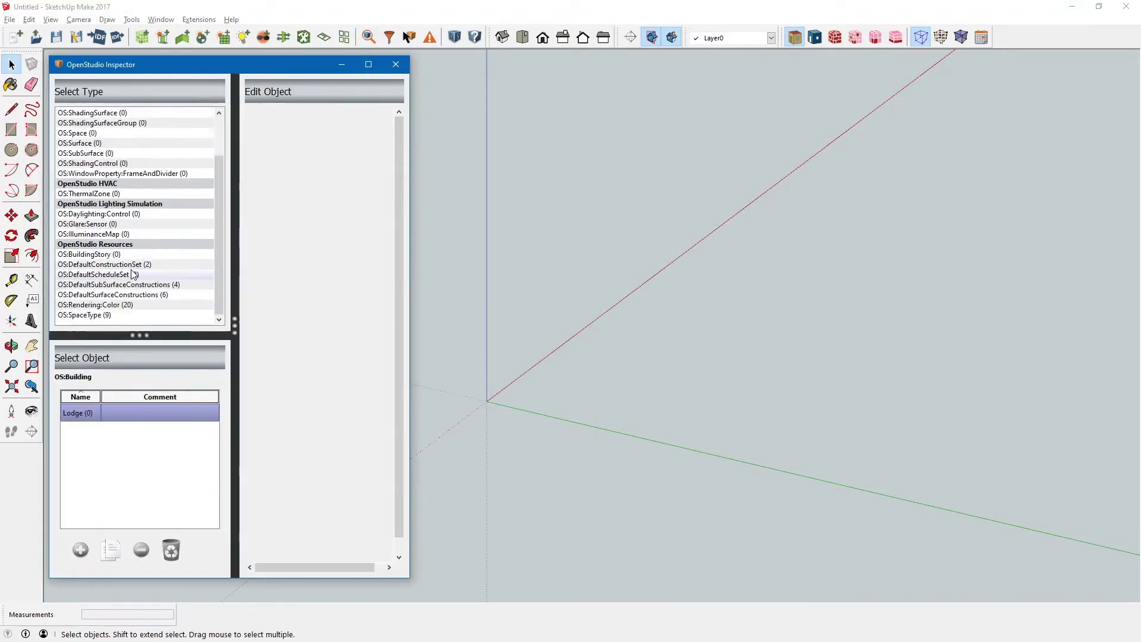
{"action": "left_click", "coordinate": [96, 315]}
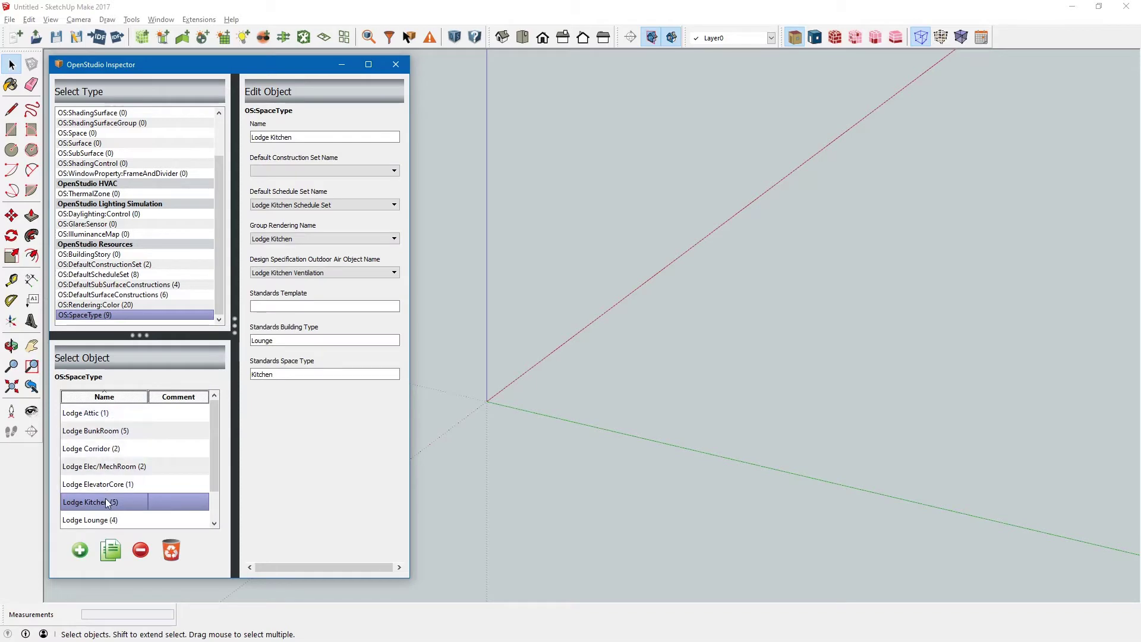
{"action": "left_click", "coordinate": [92, 275]}
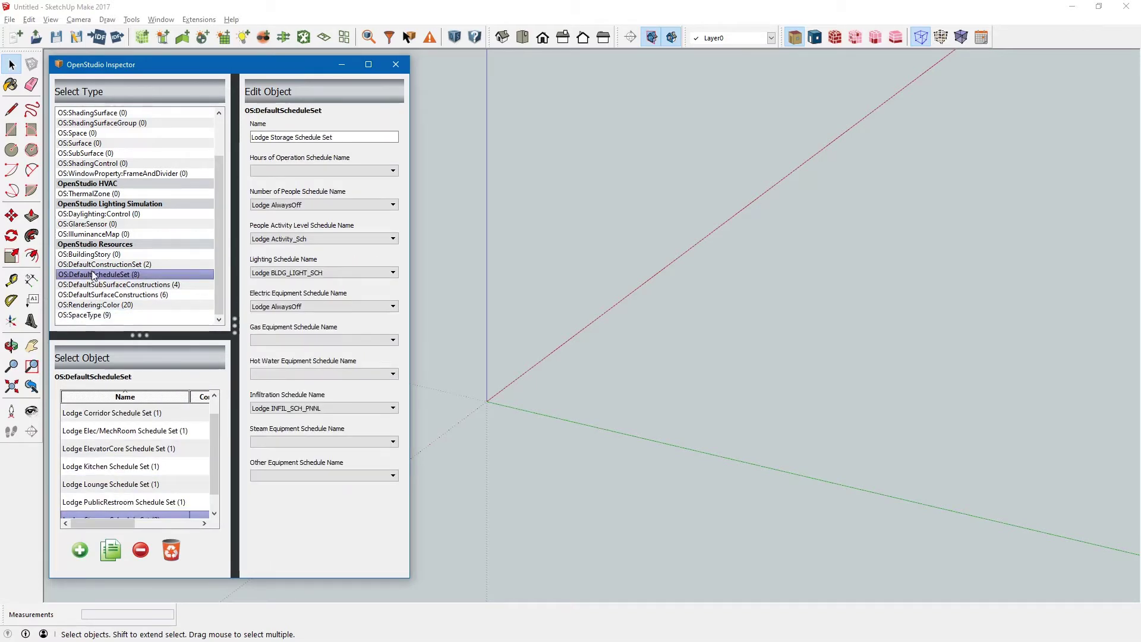
{"action": "left_click", "coordinate": [94, 267]}
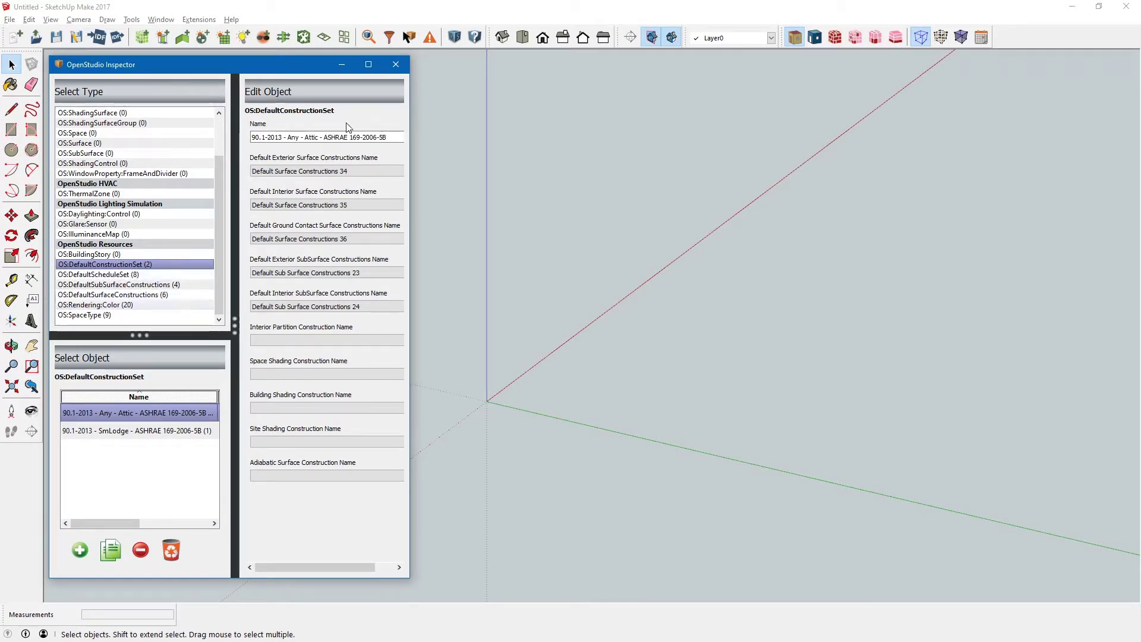
{"action": "left_click", "coordinate": [395, 64]}
Switch to the house model and render it by construction, then by space type.
{"action": "key", "text": "alt+Tab"}
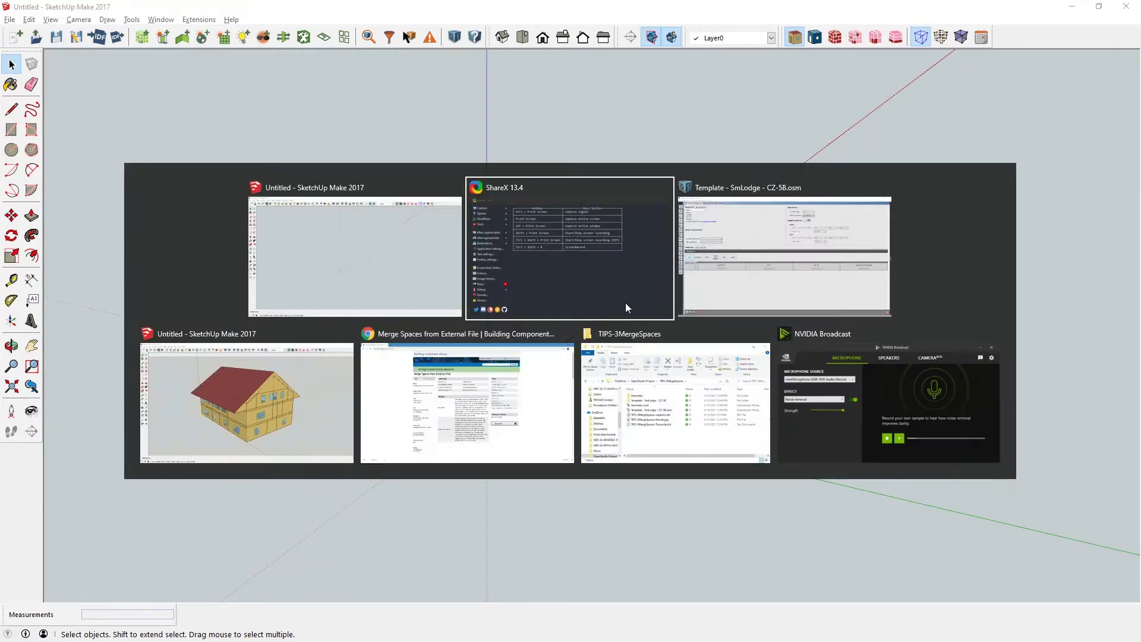
{"action": "key", "text": "alt+Tab"}
{"action": "key", "text": "alt+Tab"}
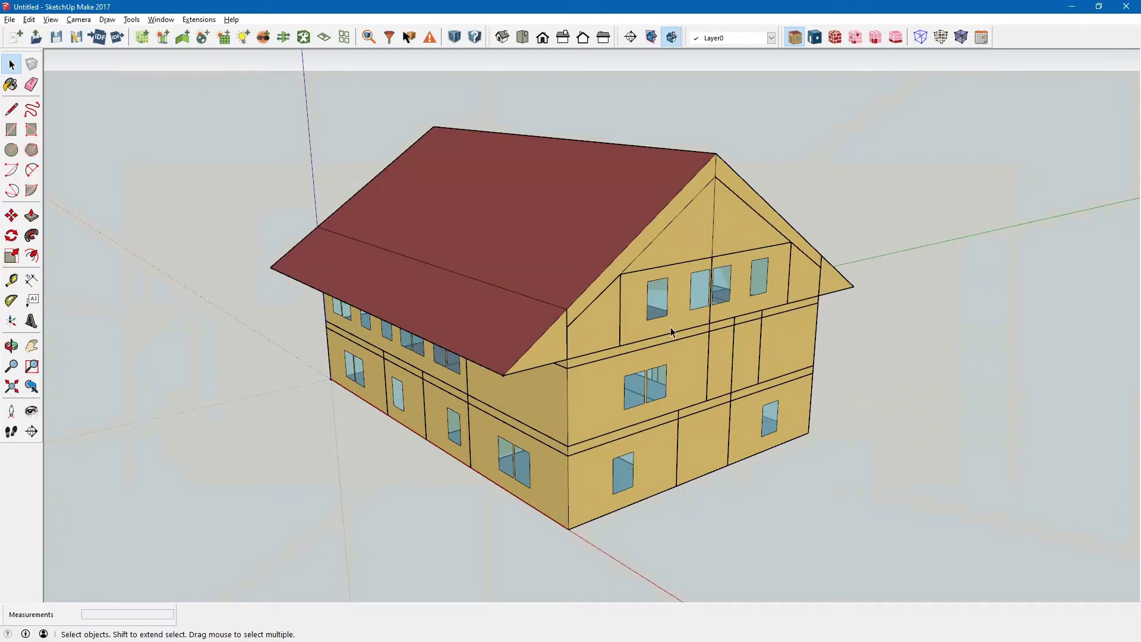
{"action": "middle_click_drag", "start_coordinate": [572, 200], "coordinate": [585, 270]}
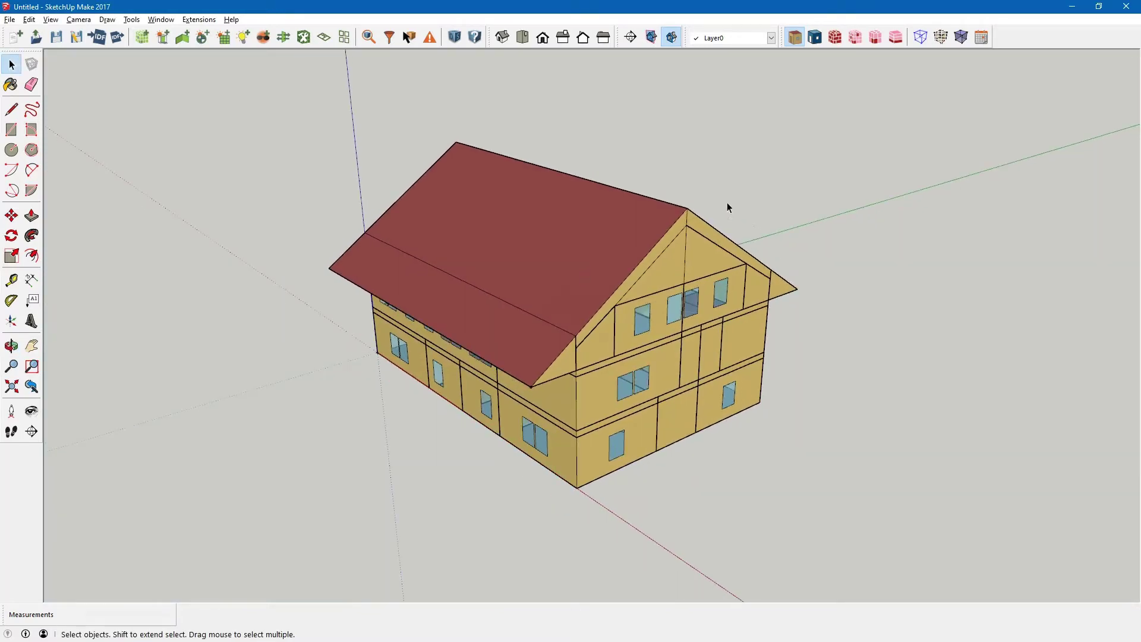
{"action": "left_click", "coordinate": [835, 37]}
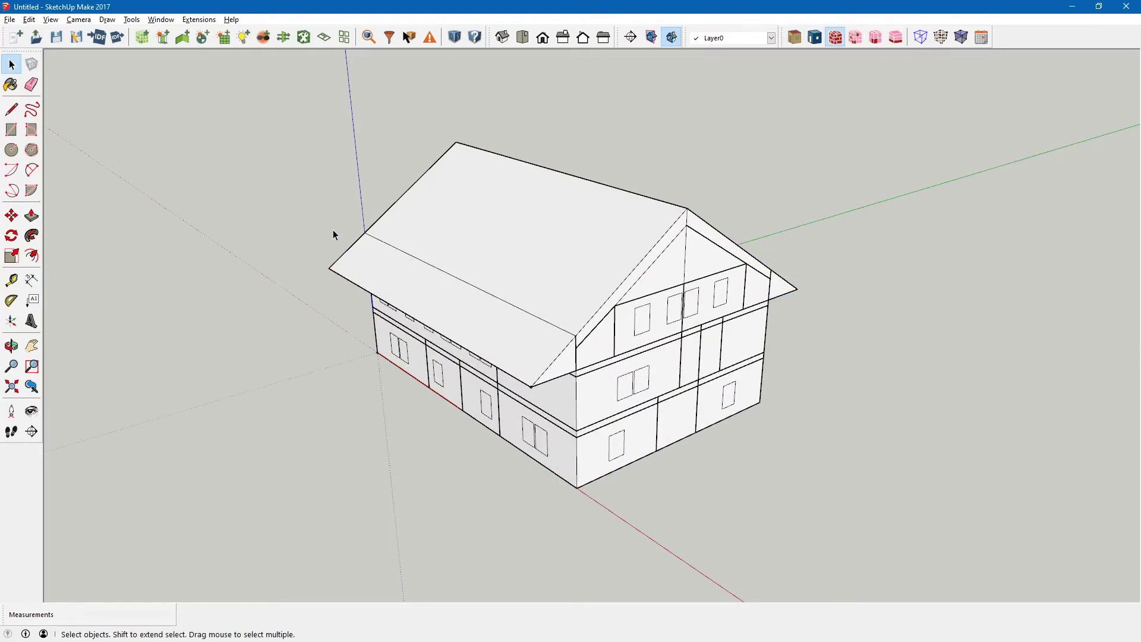
{"action": "left_click", "coordinate": [855, 38]}
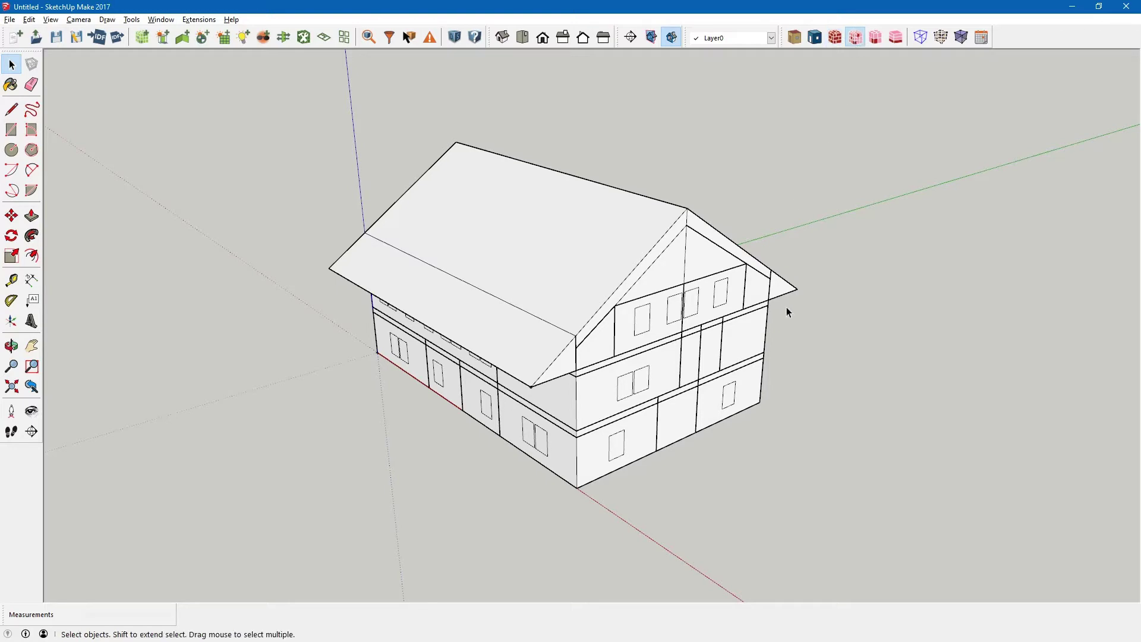
{"action": "mouse_move", "coordinate": [771, 362]}
{"action": "middle_mouse_down"}
{"action": "mouse_move", "coordinate": [749, 224]}
{"action": "mouse_move", "coordinate": [749, 97]}
{"action": "mouse_move", "coordinate": [751, 283]}
{"action": "mouse_move", "coordinate": [775, 378]}
{"action": "middle_mouse_up"}
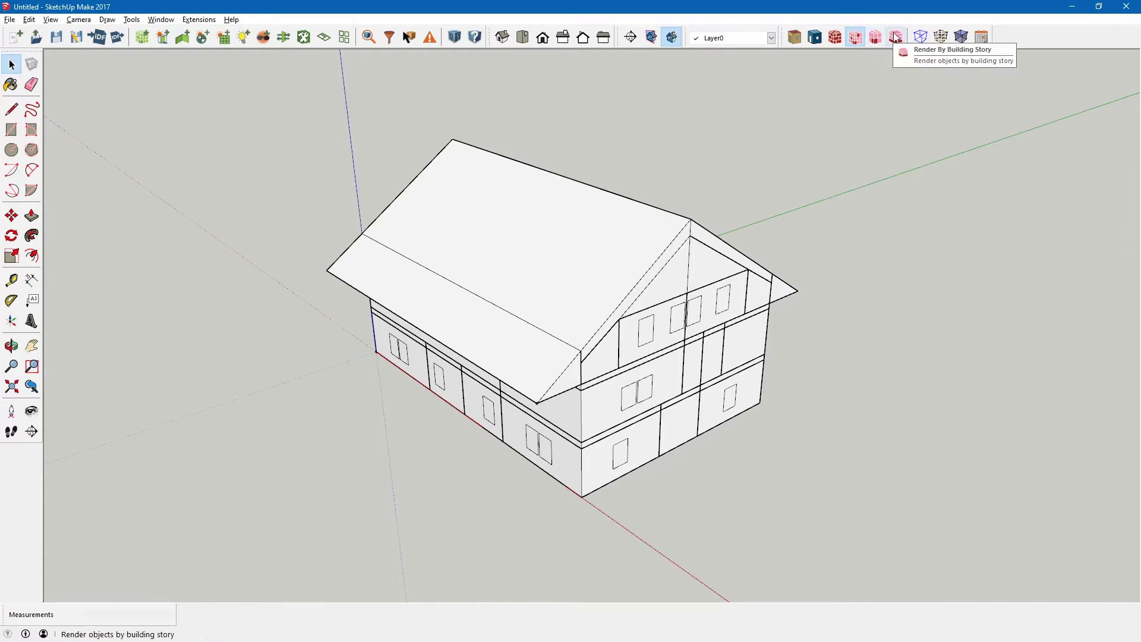
List the house model's 48 OS:Space objects in the OpenStudio Inspector.
{"action": "left_click", "coordinate": [368, 36]}
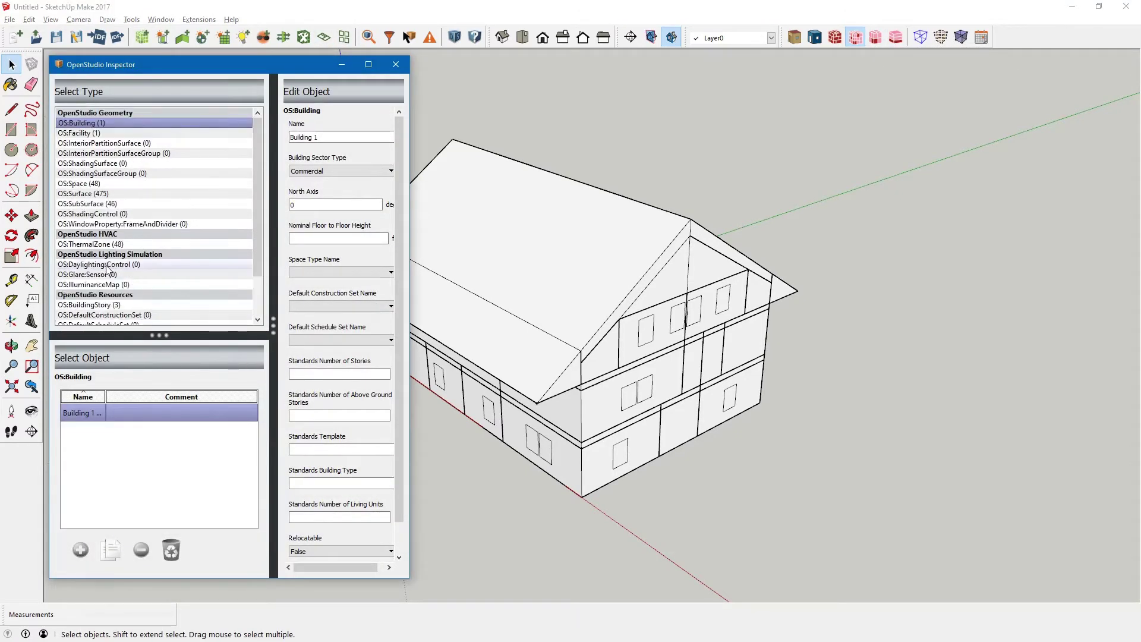
{"action": "scroll", "coordinate": [108, 269], "scroll_direction": "down", "scroll_amount": 2}
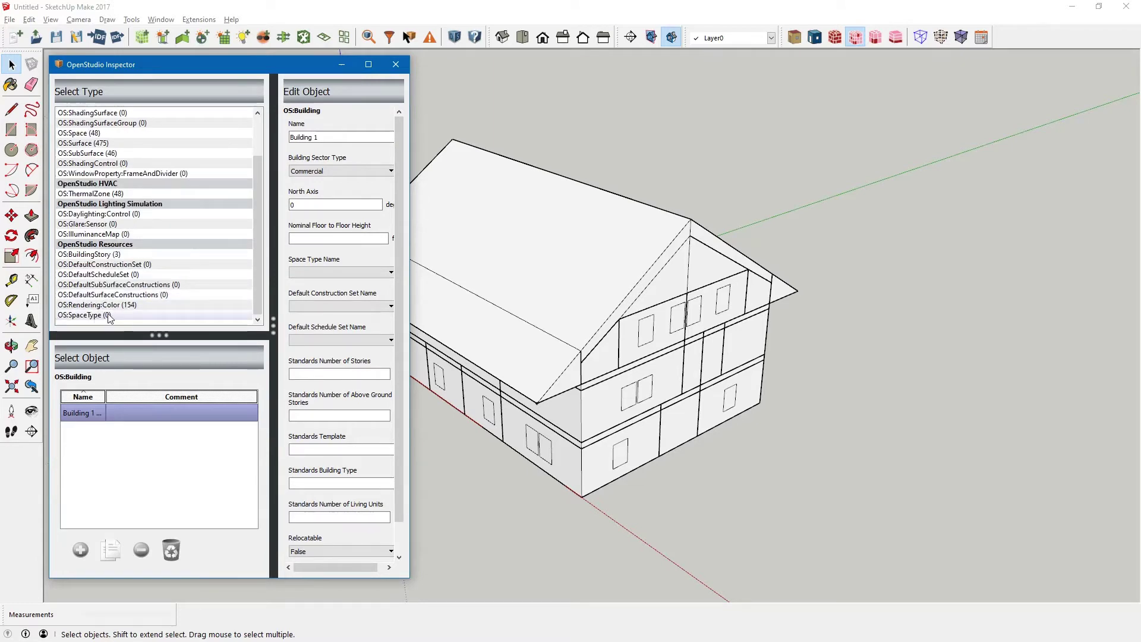
{"action": "scroll", "coordinate": [104, 273], "scroll_direction": "up", "scroll_amount": 2}
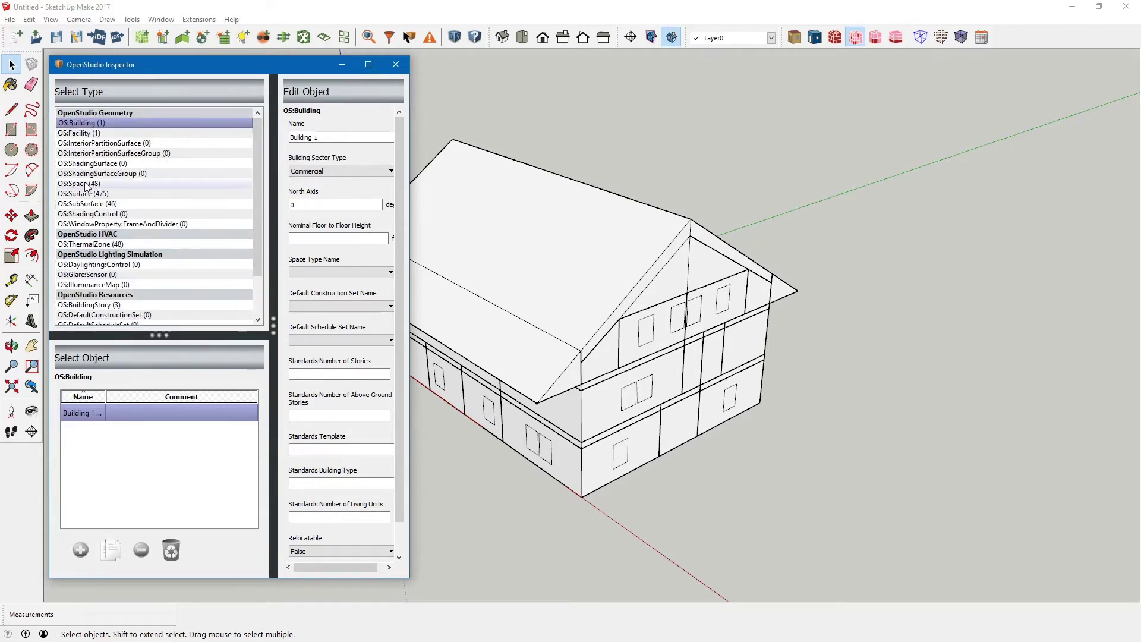
{"action": "left_click", "coordinate": [85, 185]}
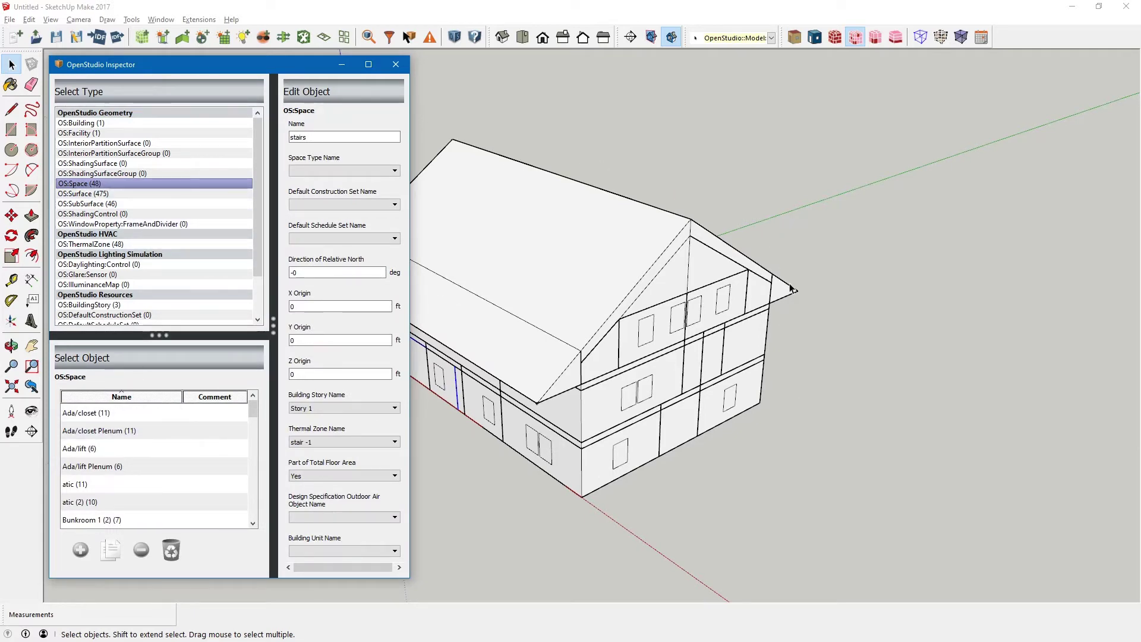
Go back to the empty template model window.
{"action": "left_click", "coordinate": [816, 391]}
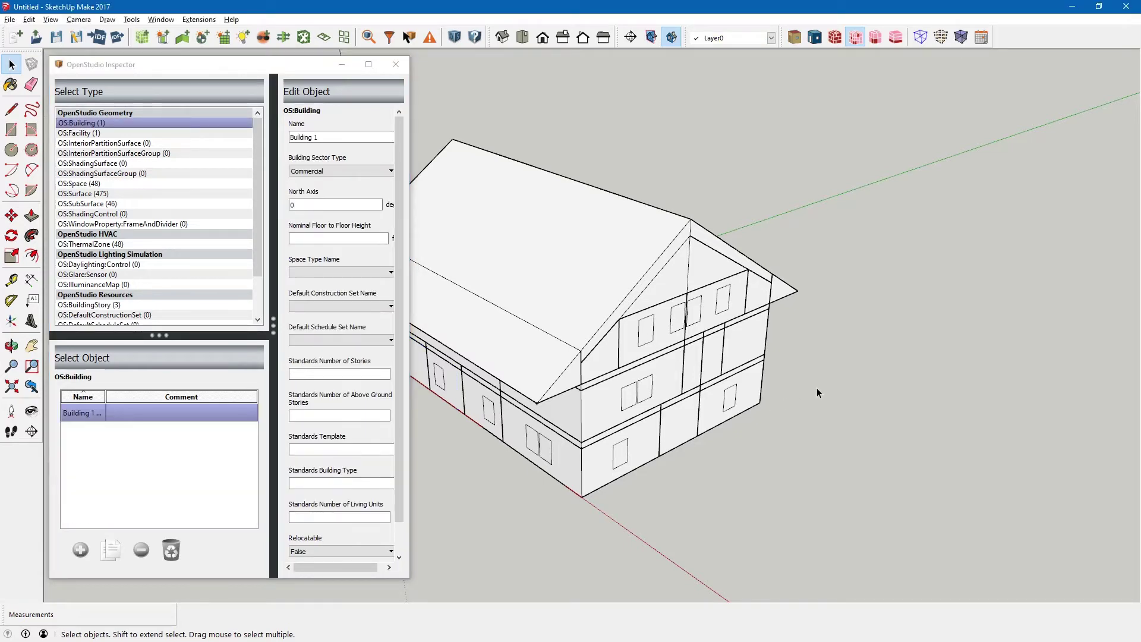
{"action": "key", "text": "alt"}
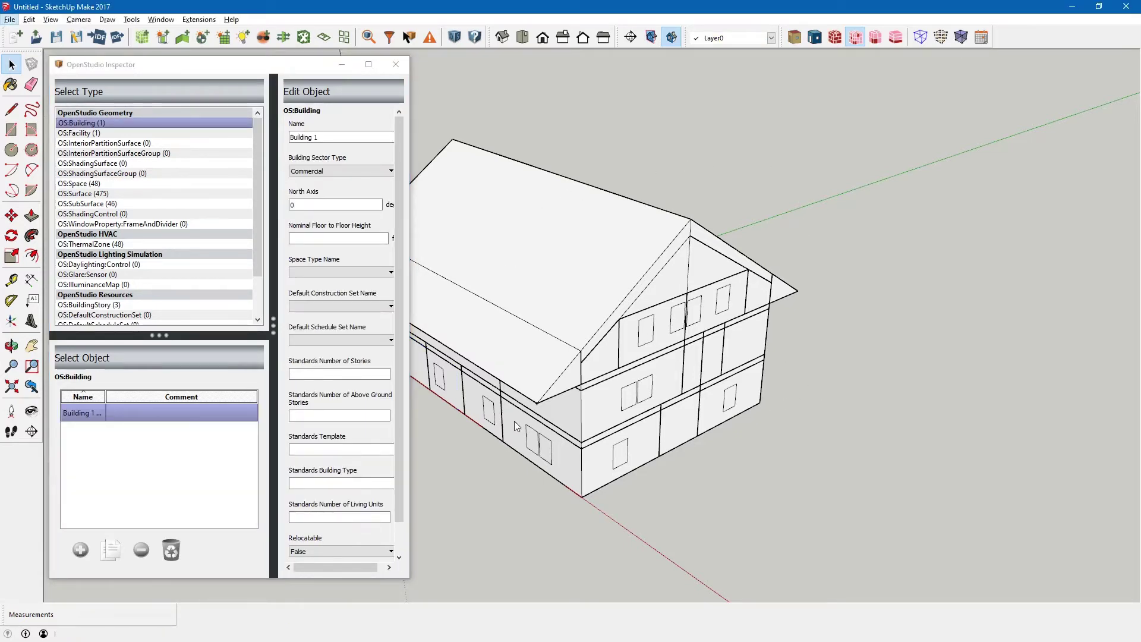
{"action": "key", "text": "alt"}
{"action": "key", "text": "alt+Tab"}
{"action": "left_click", "coordinate": [533, 225]}
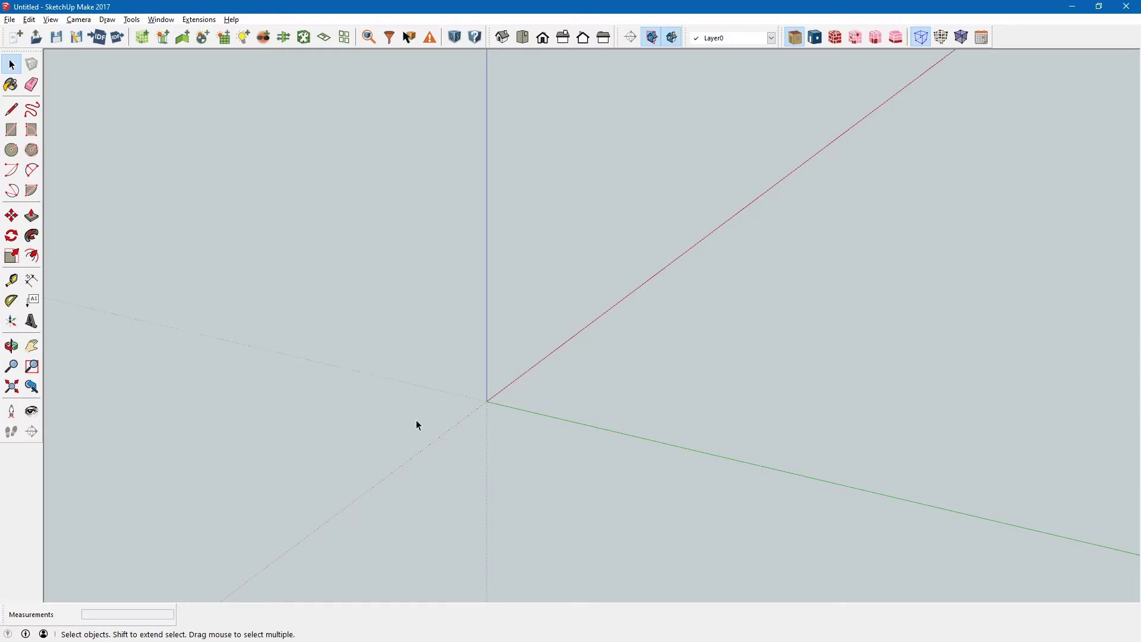
Save the template as an OpenStudio model named Project in TIPS-3MergeSpaces.
{"action": "left_click", "coordinate": [77, 37]}
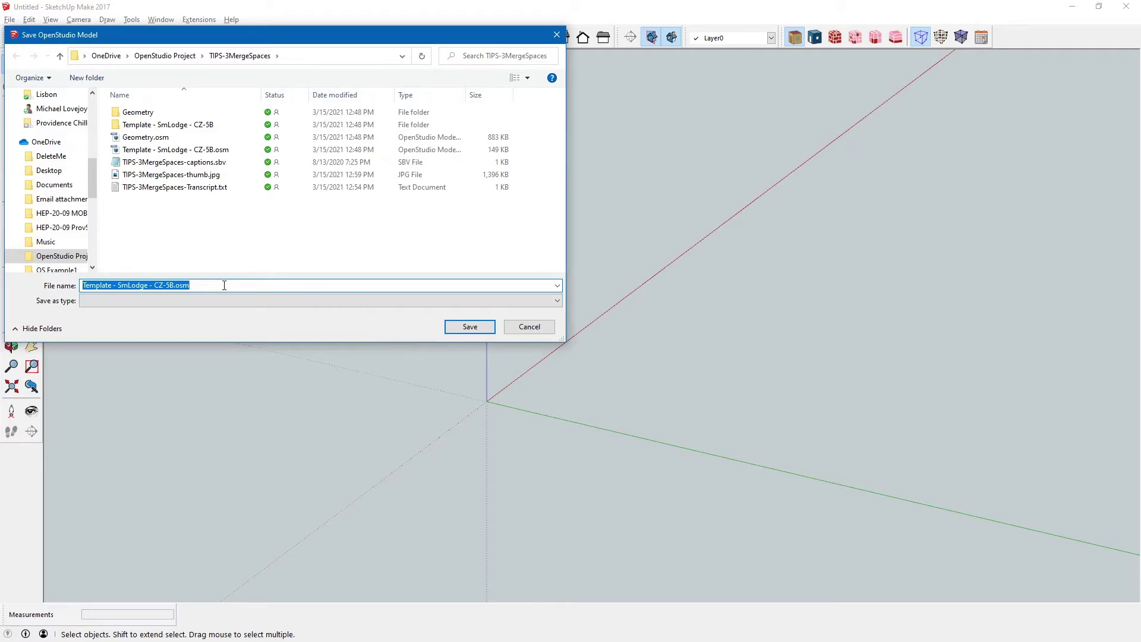
{"action": "type", "text": "Project"}
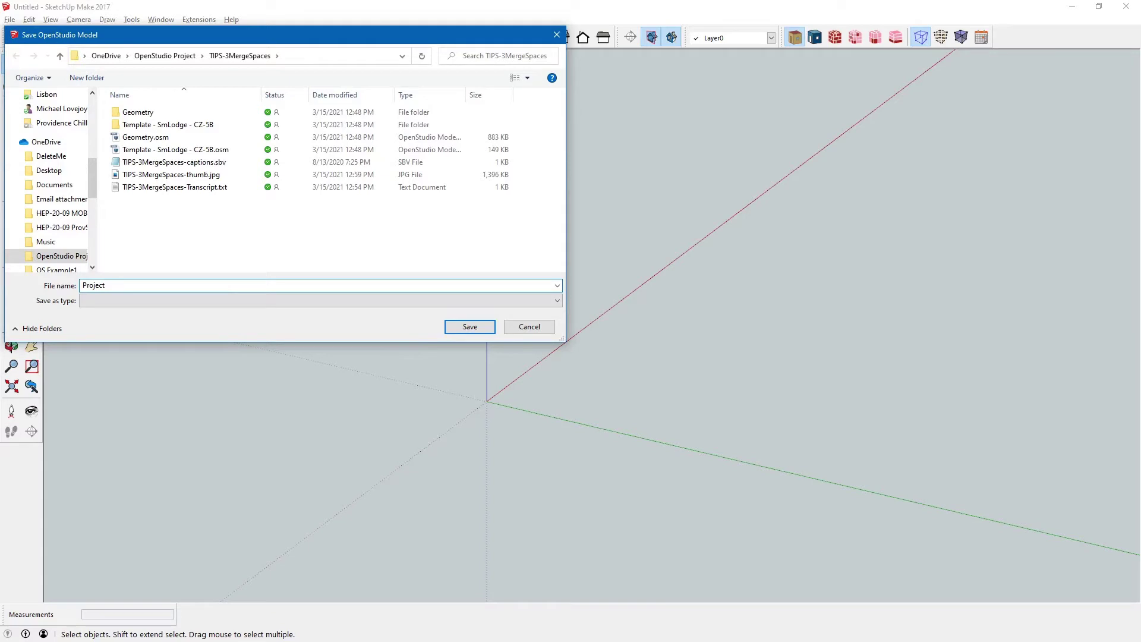
{"action": "left_click", "coordinate": [469, 327]}
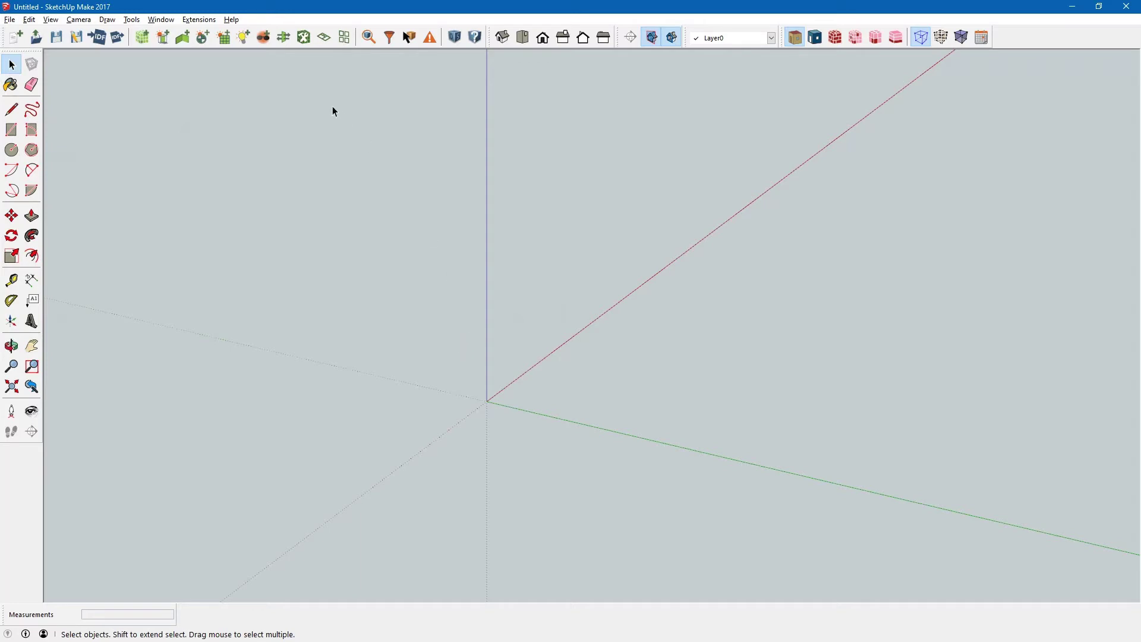
Run Merge Spaces From External File and import the spaces from Geometry.osm.
{"action": "left_click", "coordinate": [202, 21]}
{"action": "mouse_move", "coordinate": [220, 46]}
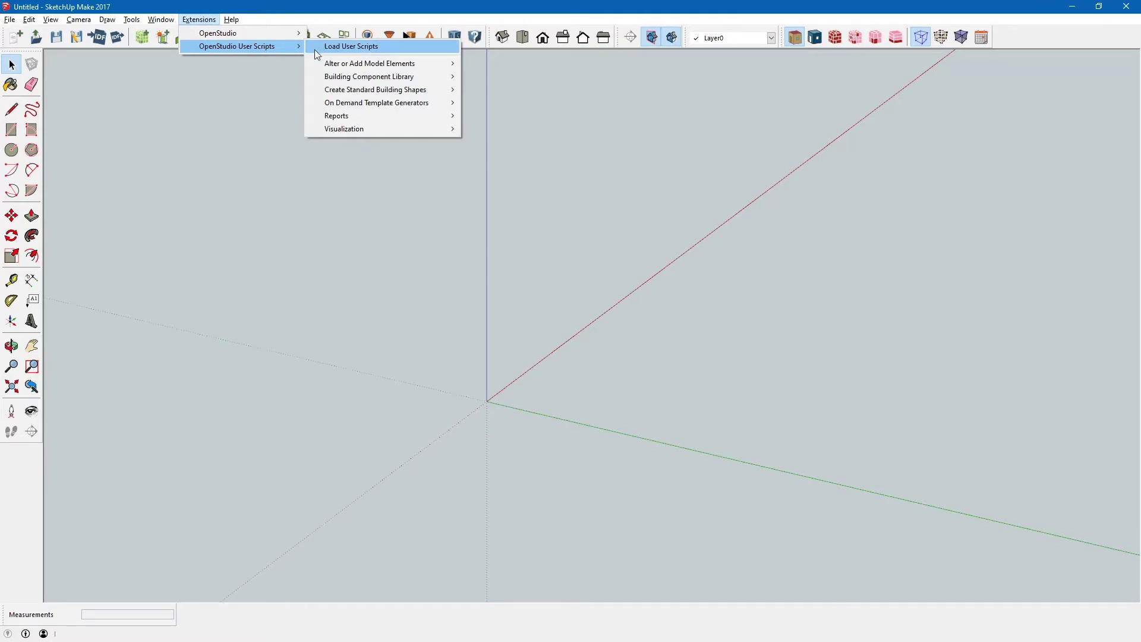
{"action": "mouse_move", "coordinate": [375, 64]}
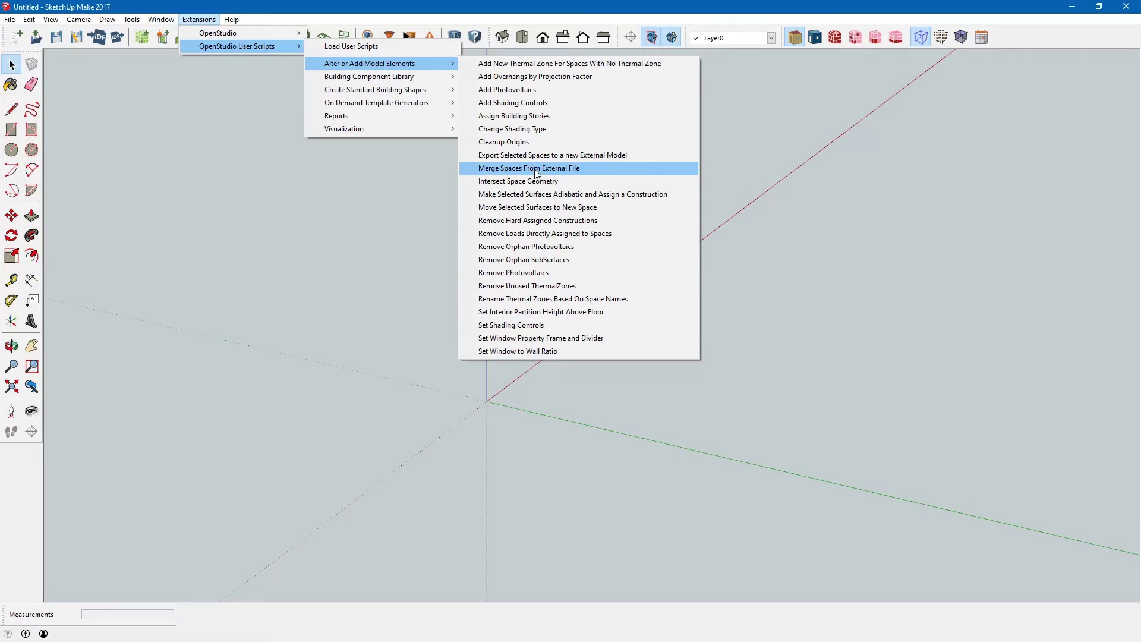
{"action": "left_click", "coordinate": [601, 169]}
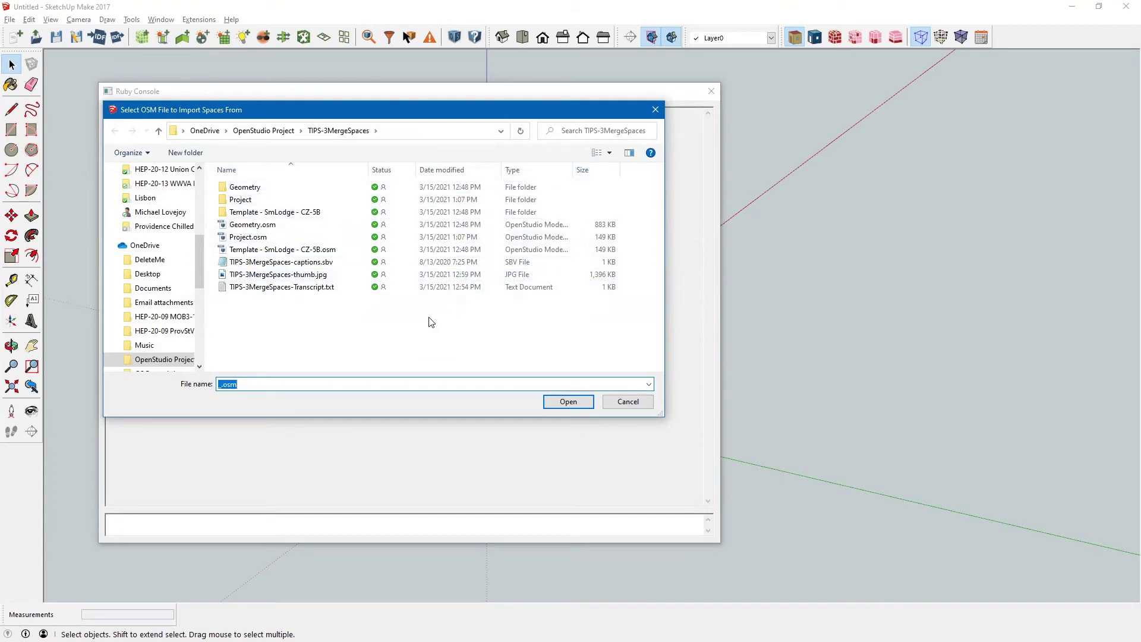
{"action": "left_click", "coordinate": [257, 229]}
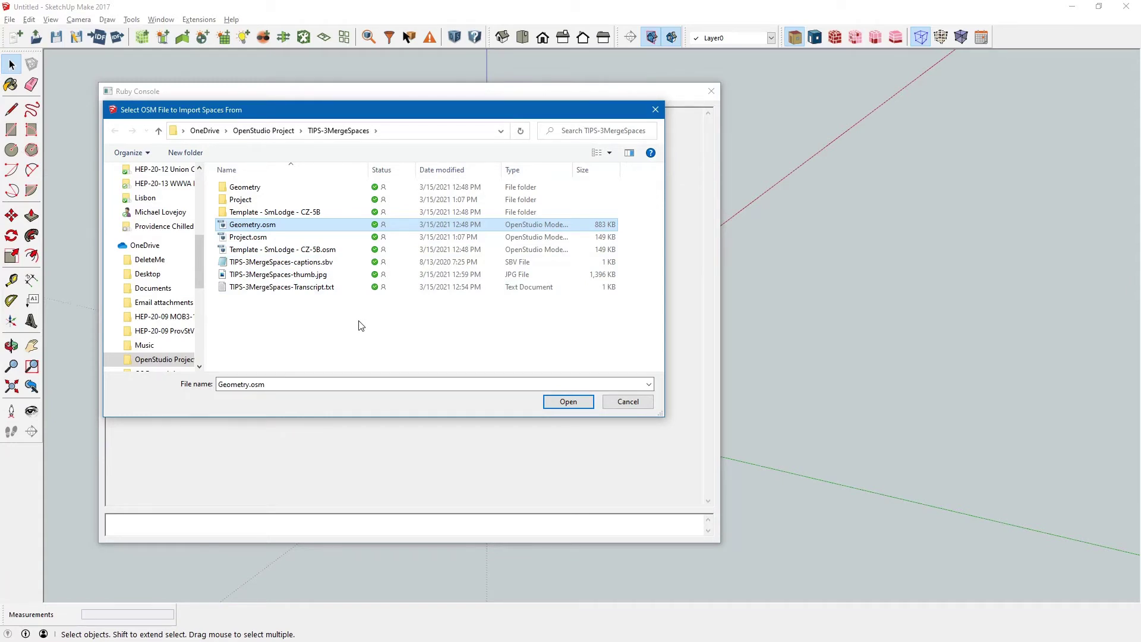
{"action": "left_click", "coordinate": [569, 402]}
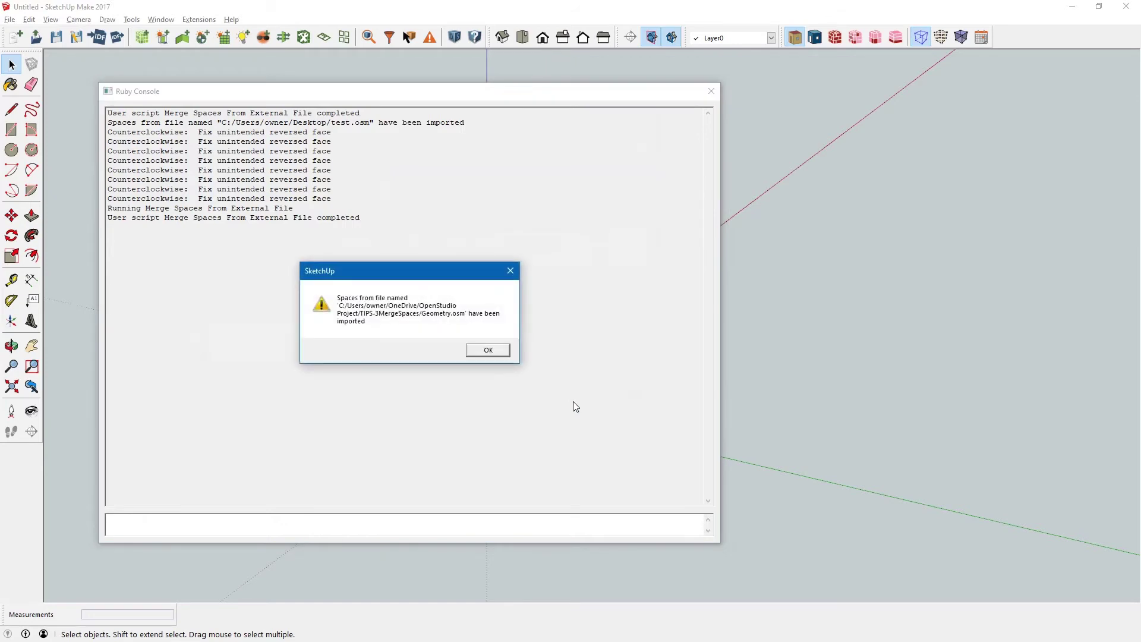
Dismiss the import confirmation and close the Ruby Console to reveal the merged lodge.
{"action": "left_click", "coordinate": [487, 351]}
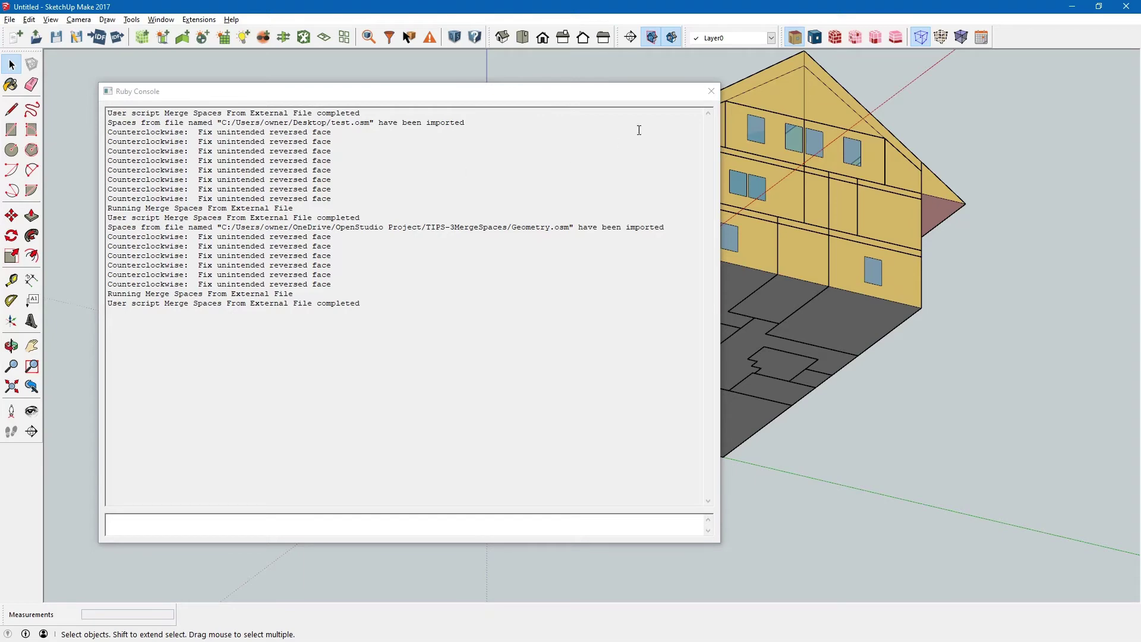
{"action": "left_click", "coordinate": [711, 92]}
Render the merged lodge by construction and open the OpenStudio Inspector on its building object.
{"action": "middle_click_drag", "start_coordinate": [704, 159], "coordinate": [630, 362]}
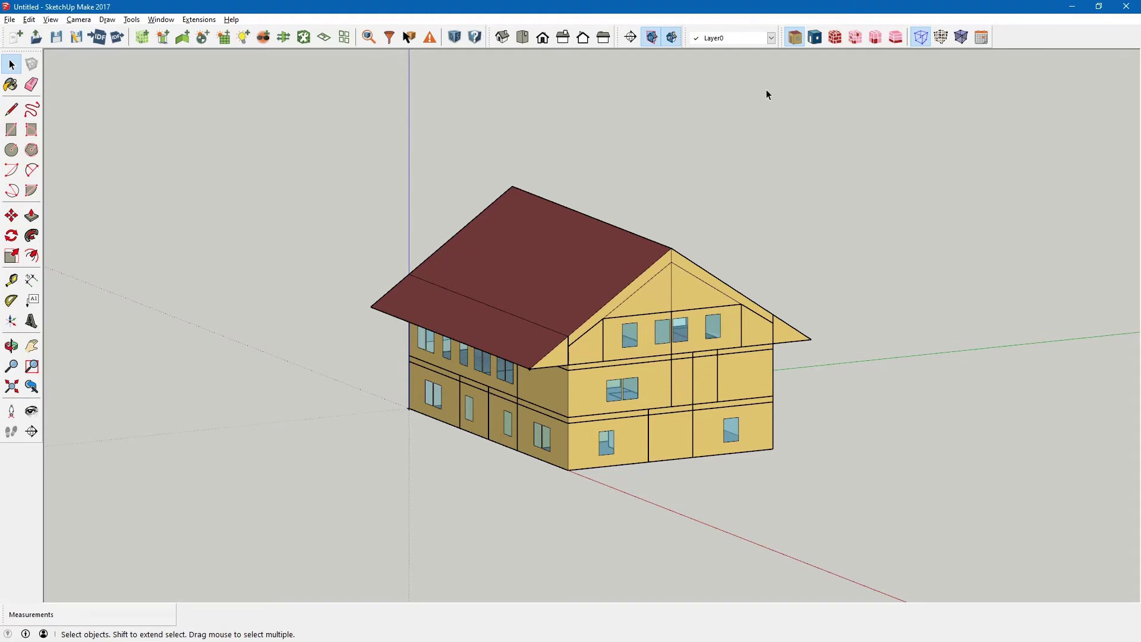
{"action": "left_click", "coordinate": [836, 37]}
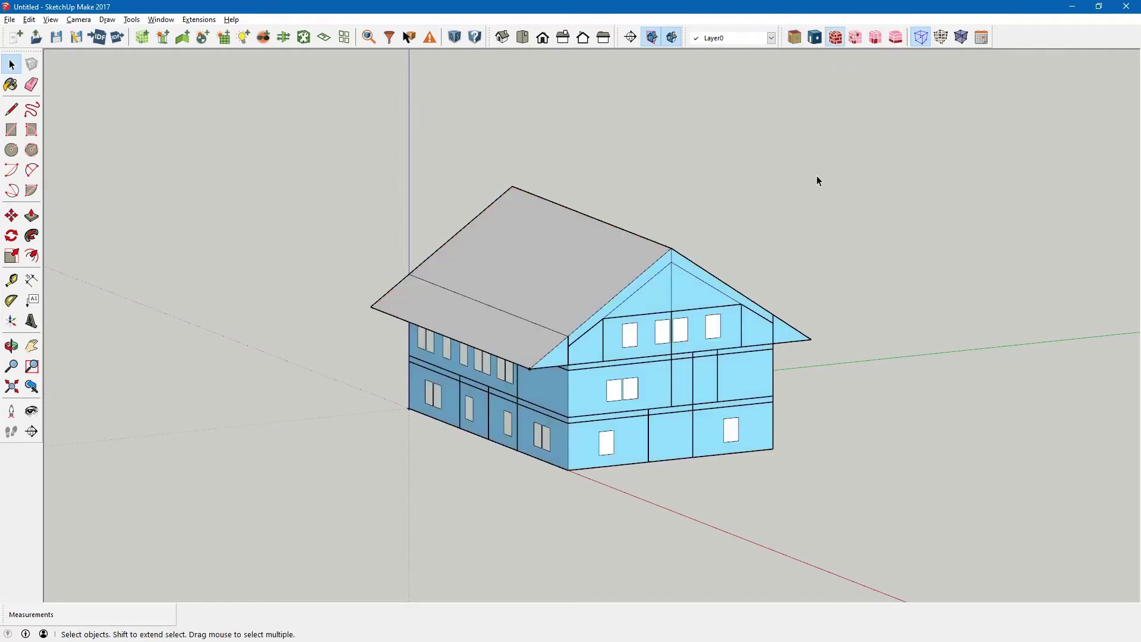
{"action": "middle_click_drag", "start_coordinate": [681, 268], "coordinate": [482, 134]}
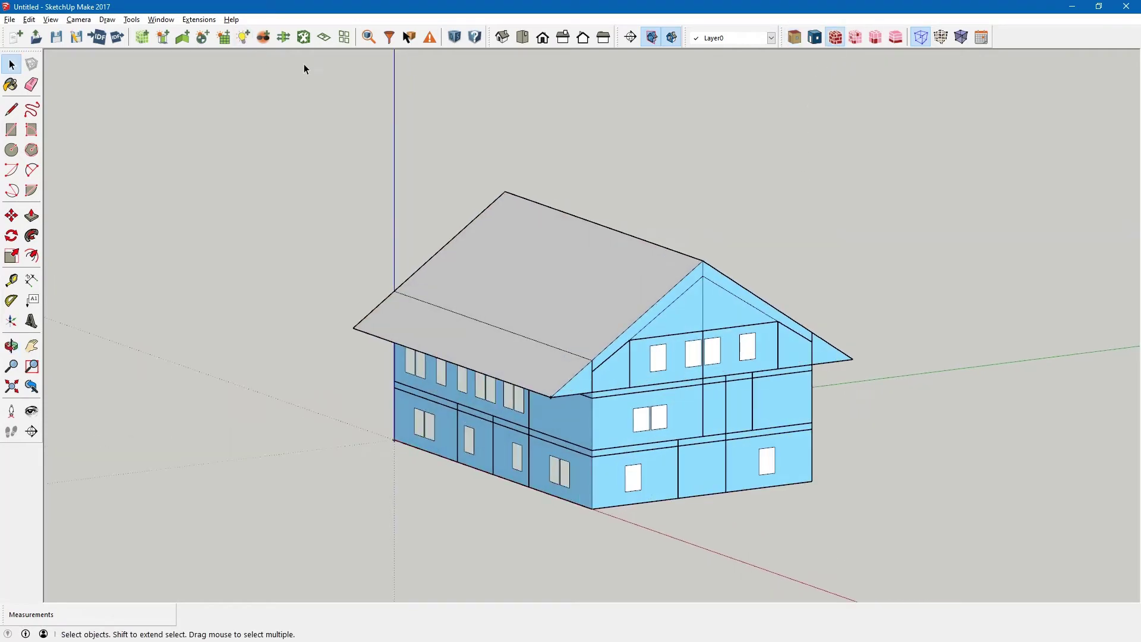
{"action": "left_click", "coordinate": [368, 37]}
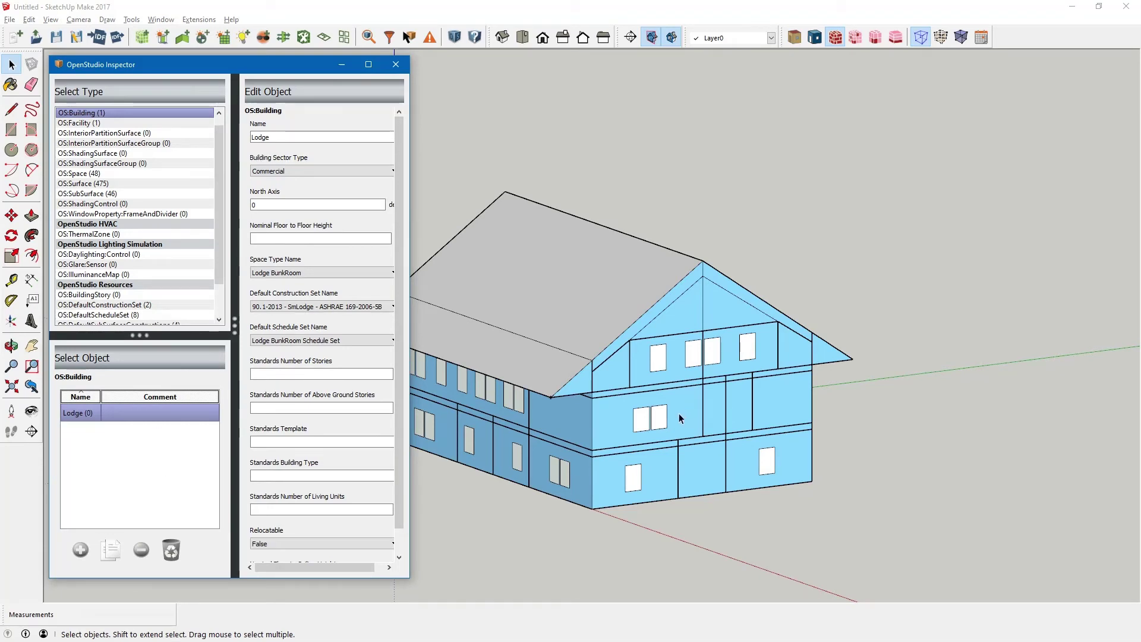
Check the template's Building page in OpenStudio showing Lodge BunkRoom, then return to SketchUp.
{"action": "key", "text": "alt+Tab"}
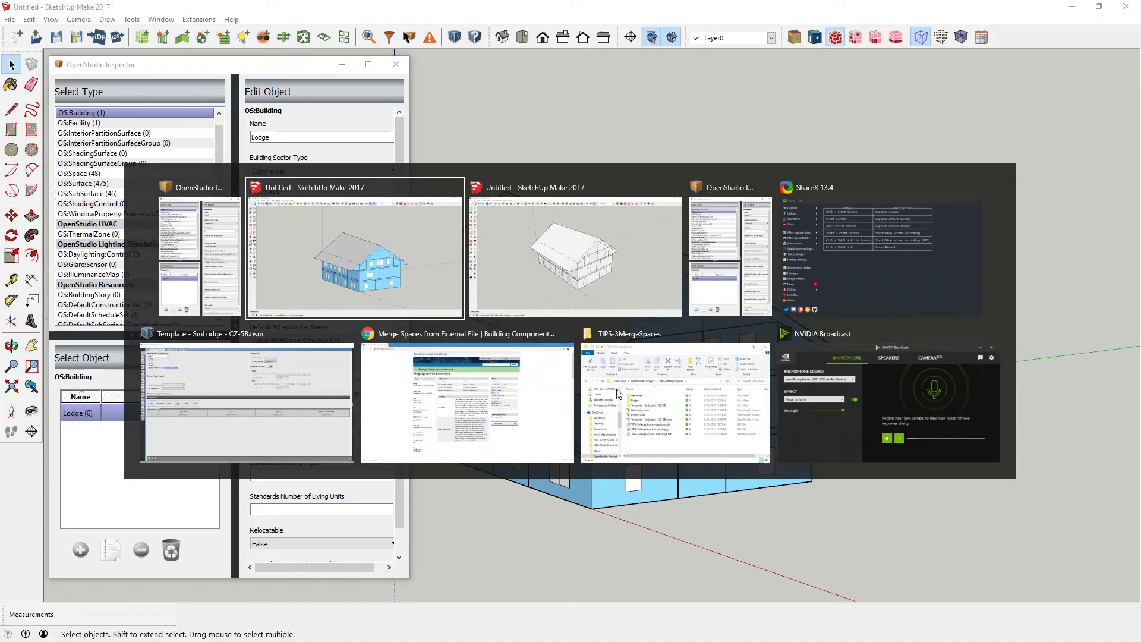
{"action": "key", "text": "alt+Tab"}
{"action": "key", "text": "alt+Tab"}
{"action": "key", "text": "alt+Tab"}
{"action": "key", "text": "alt+Tab"}
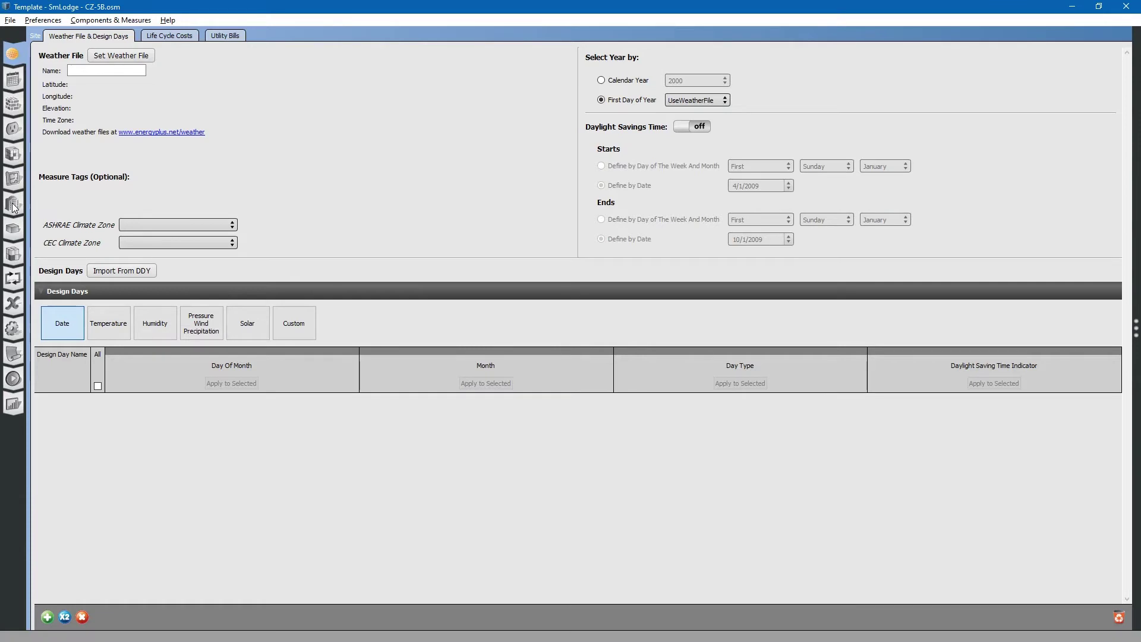
{"action": "left_click", "coordinate": [13, 205]}
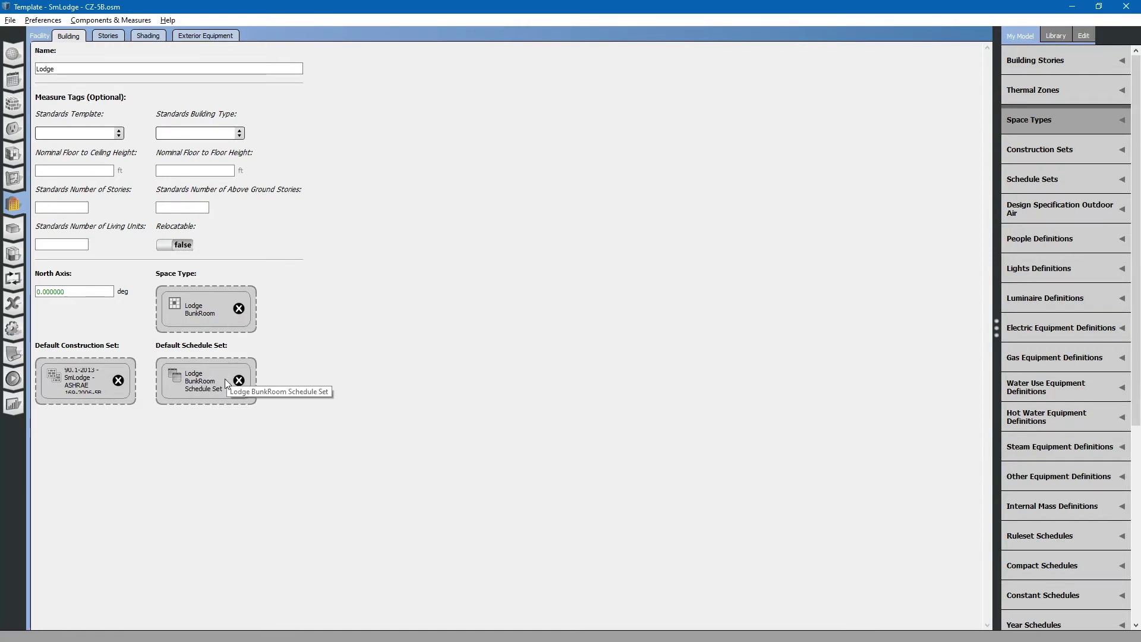
{"action": "key", "text": "alt+Tab"}
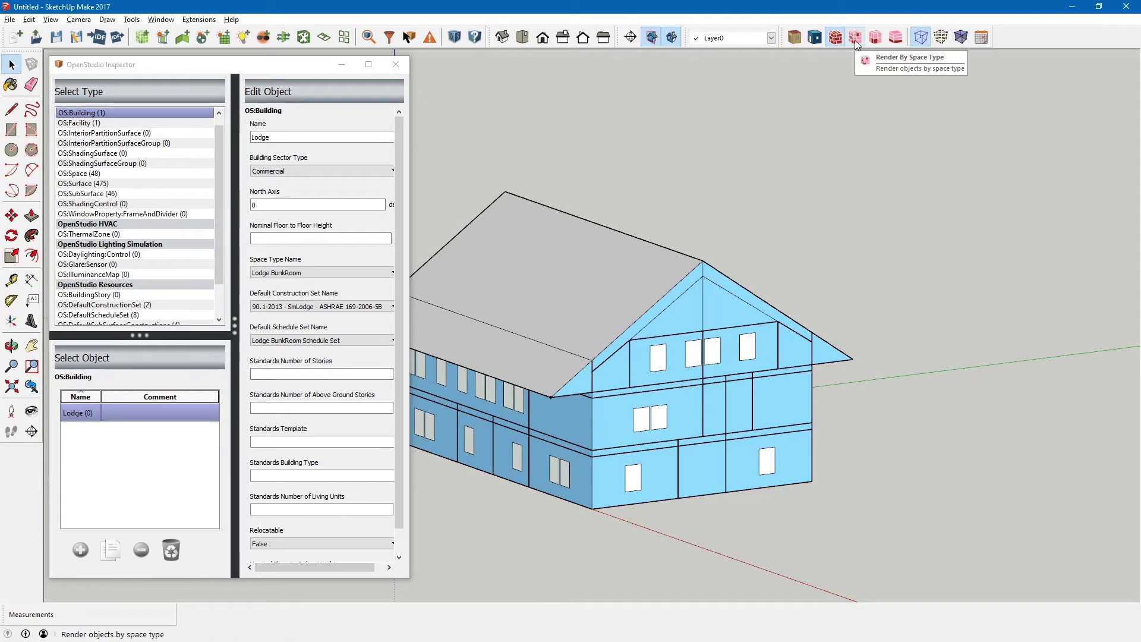
Render the lodge by space type so it all shows the Lodge BunkRoom colour.
{"action": "left_click", "coordinate": [856, 39]}
{"action": "scroll", "coordinate": [843, 237], "scroll_direction": "down", "scroll_amount": 2}
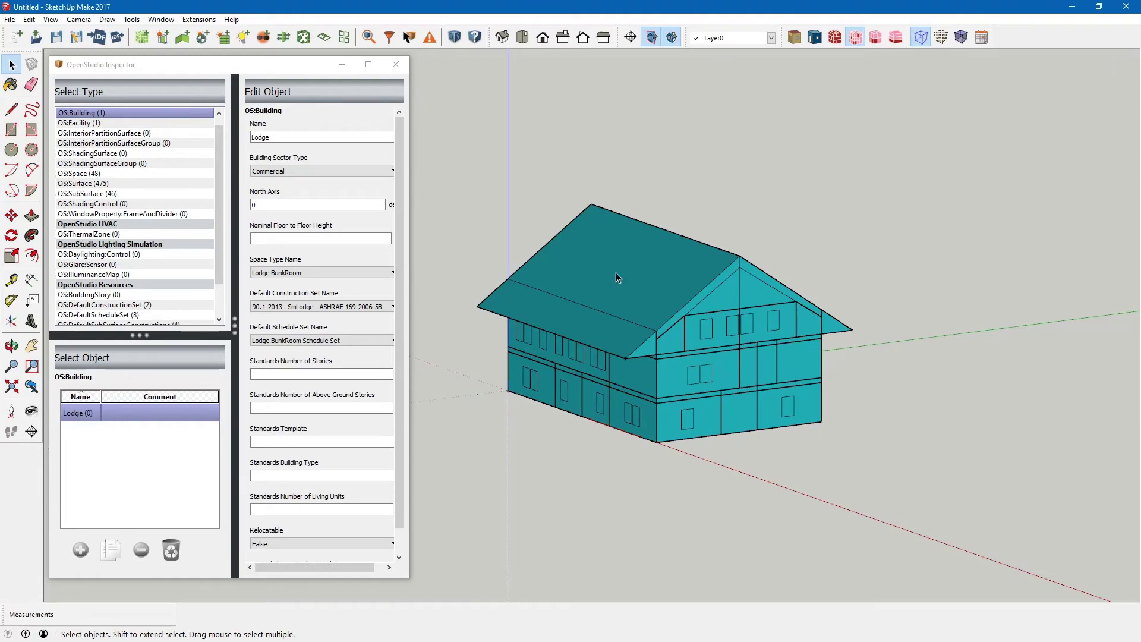
{"action": "key", "text": "alt+Tab"}
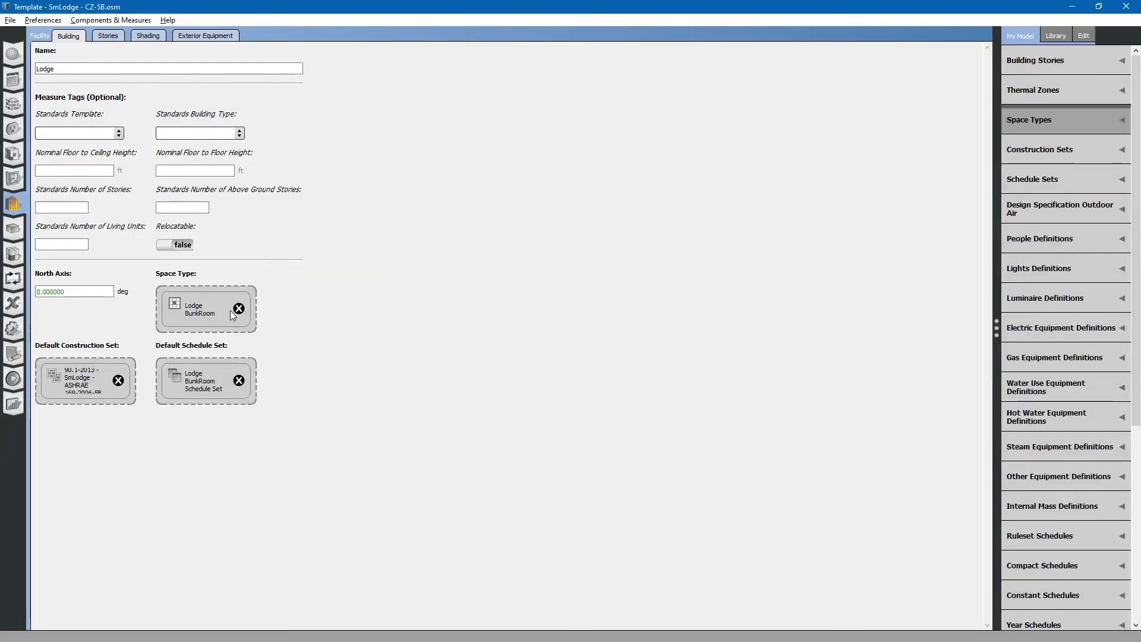
{"action": "key", "text": "alt+Tab"}
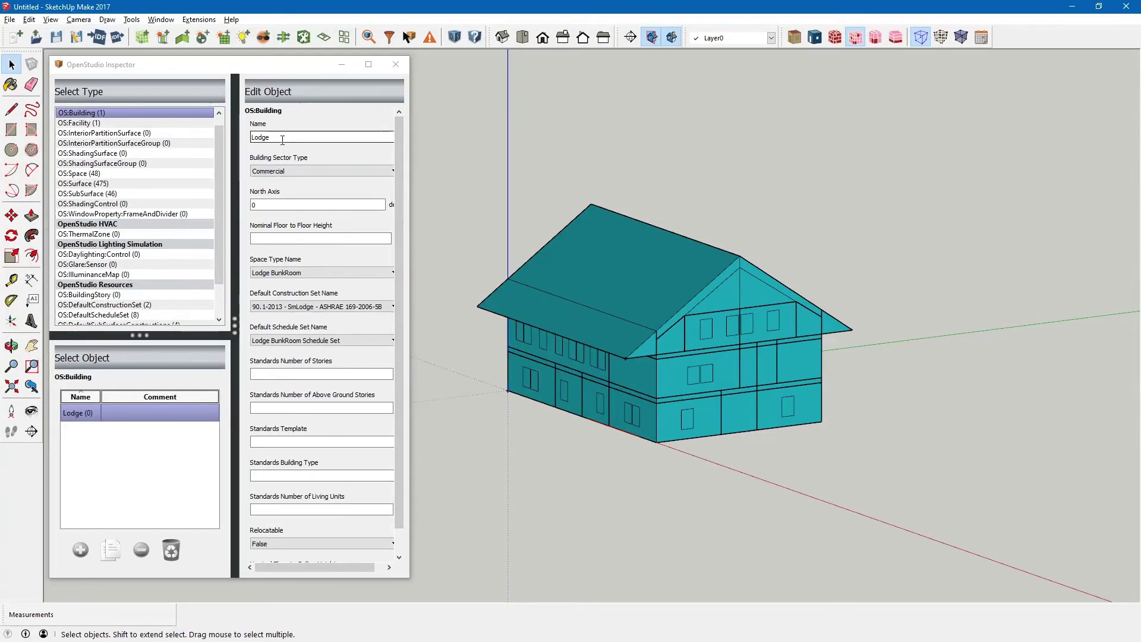
Select roof, ground and middle-floor spaces to check the Lodge BunkRoom type, leaving its construction set unassigned.
{"action": "left_click", "coordinate": [639, 268]}
{"action": "left_click", "coordinate": [315, 136]}
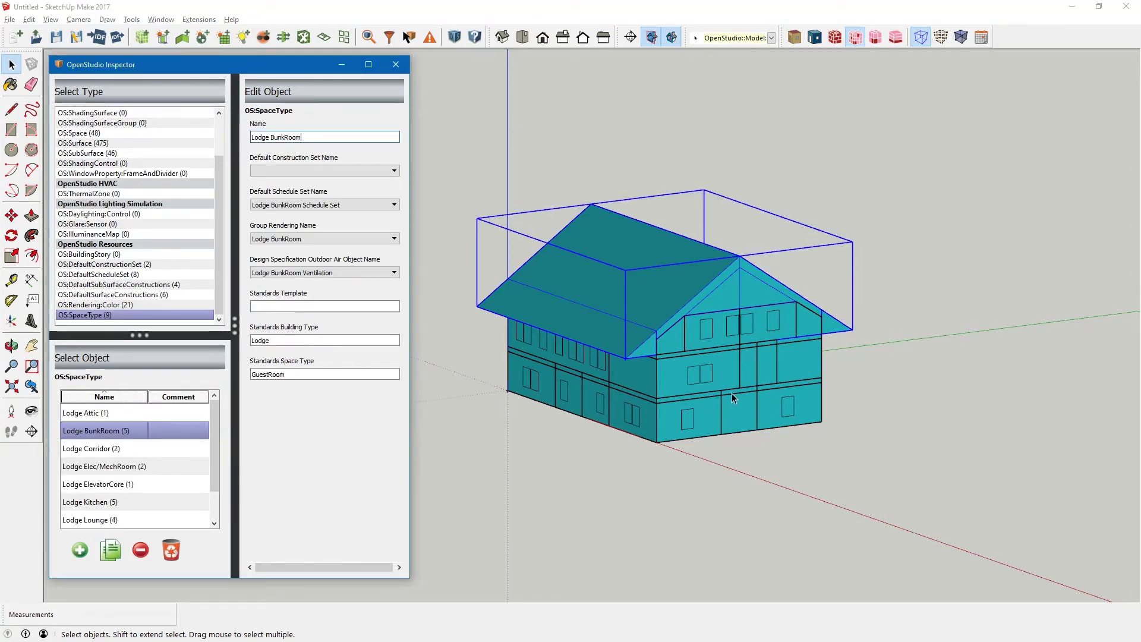
{"action": "scroll", "coordinate": [728, 393], "scroll_direction": "up", "scroll_amount": 1}
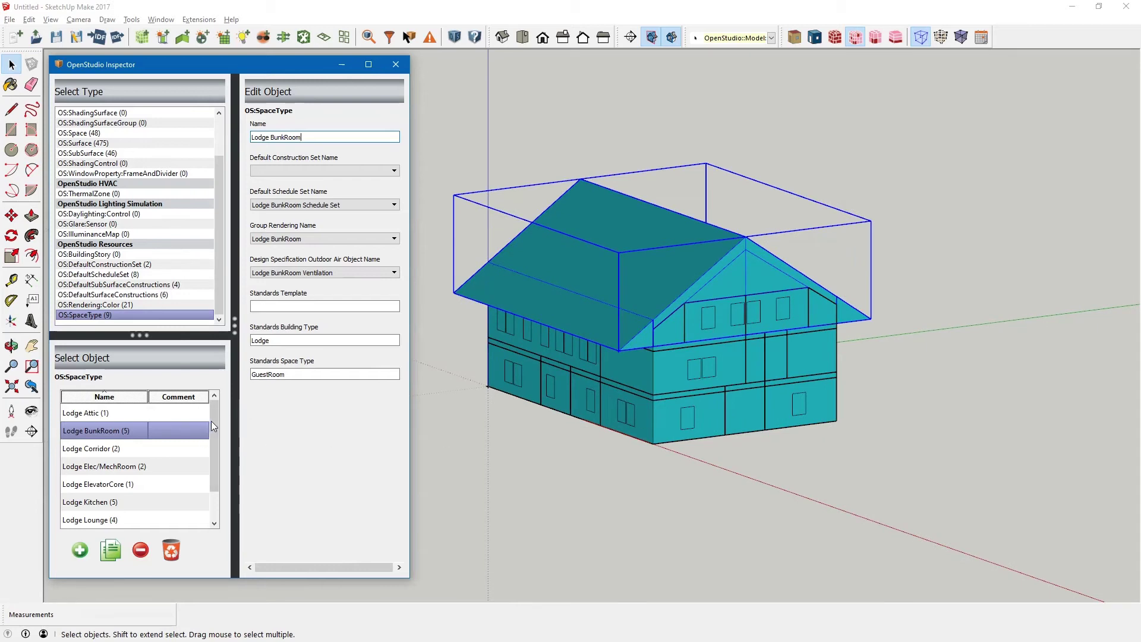
{"action": "left_click_drag", "start_coordinate": [212, 421], "coordinate": [214, 477]}
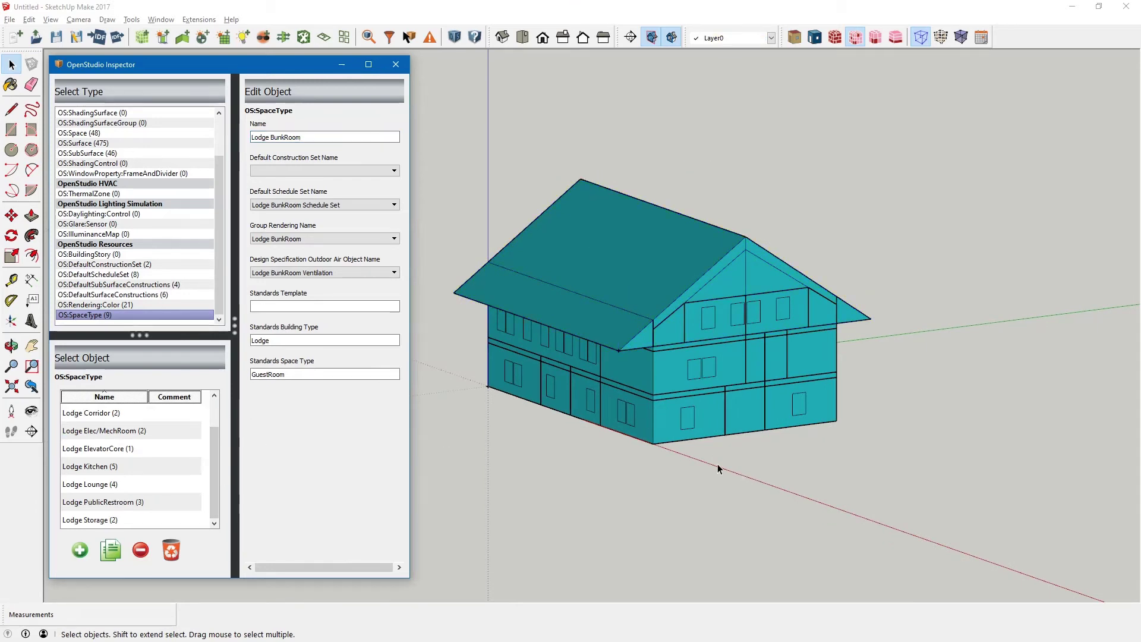
{"action": "scroll", "coordinate": [690, 453], "scroll_direction": "up", "scroll_amount": 3}
{"action": "left_click", "coordinate": [669, 419]}
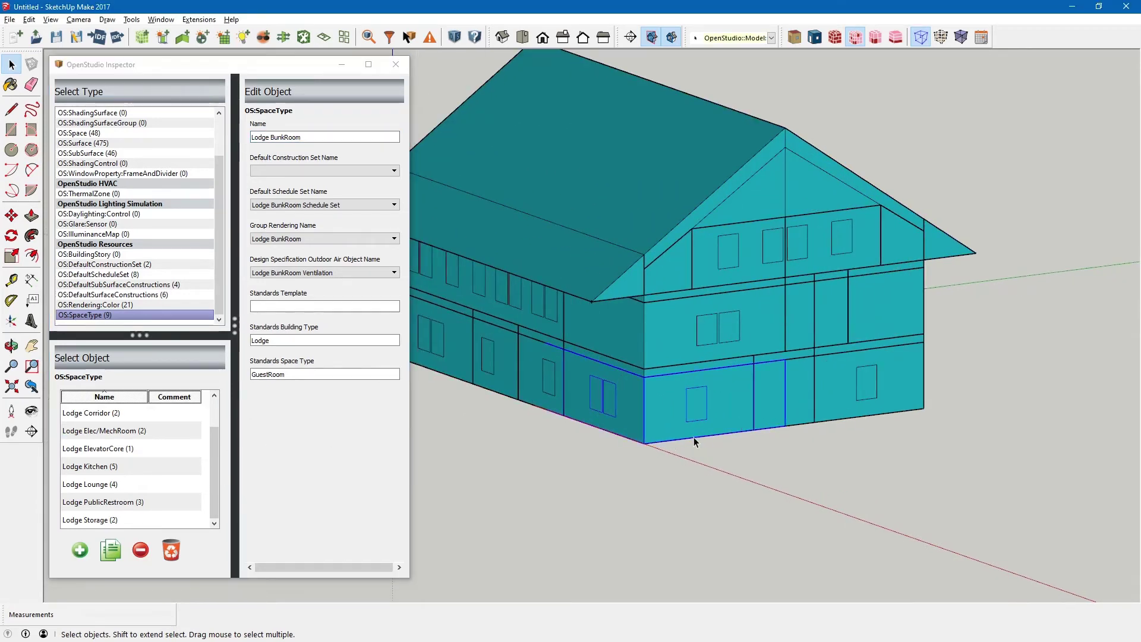
{"action": "left_click", "coordinate": [676, 337]}
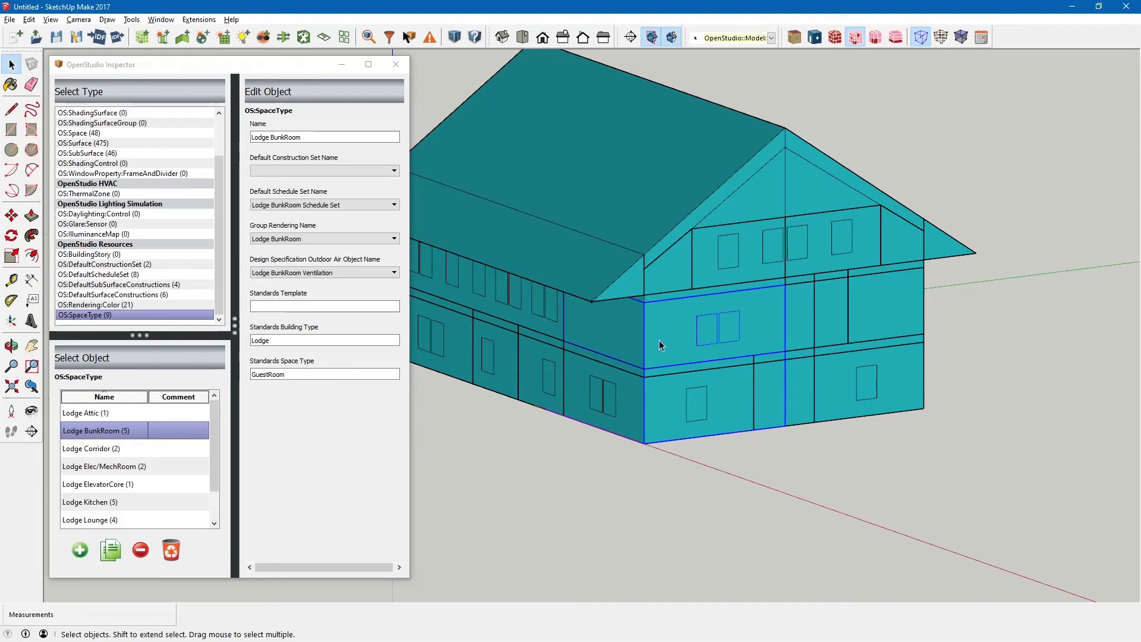
{"action": "left_click", "coordinate": [334, 170]}
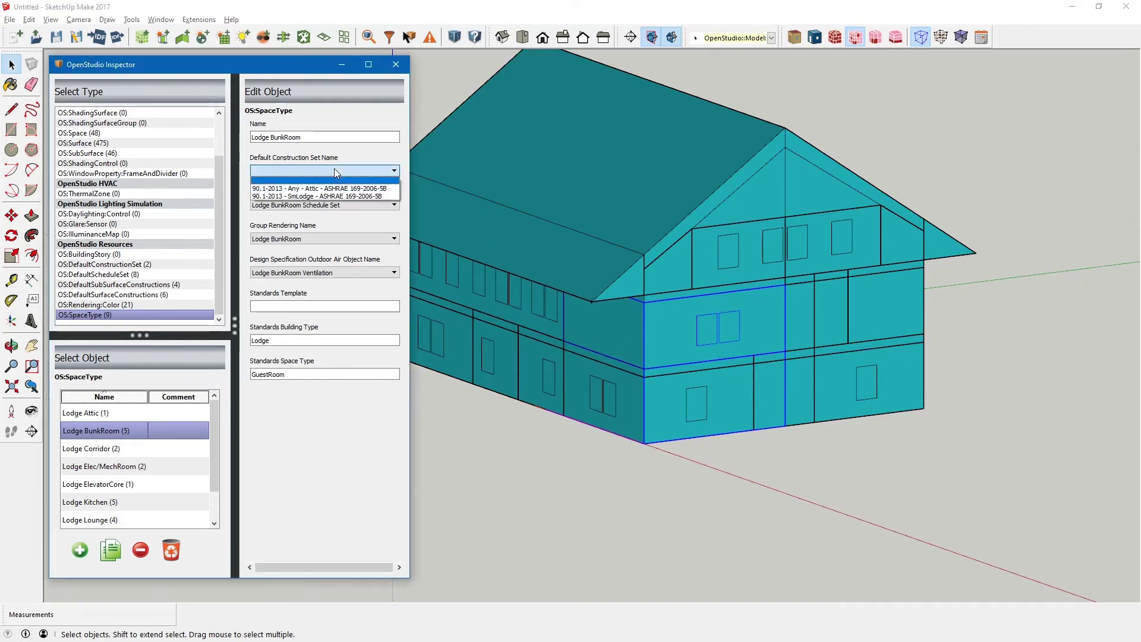
{"action": "left_click", "coordinate": [334, 170]}
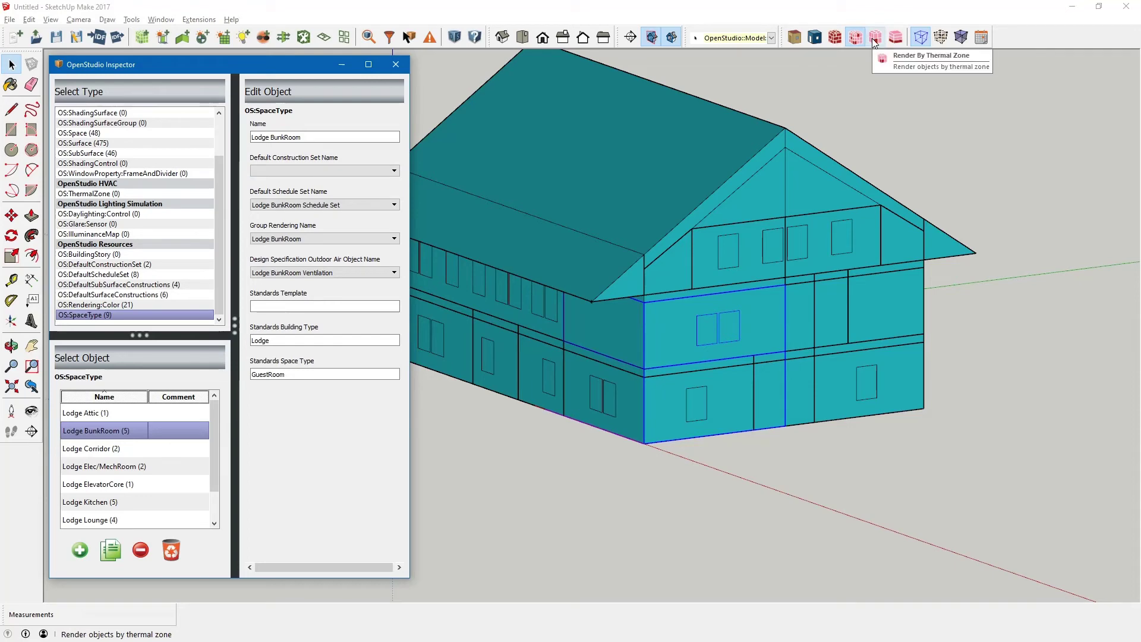
Assign Lodge Kitchen as the kitchen space's type and render the model by space type.
{"action": "left_click", "coordinate": [793, 38]}
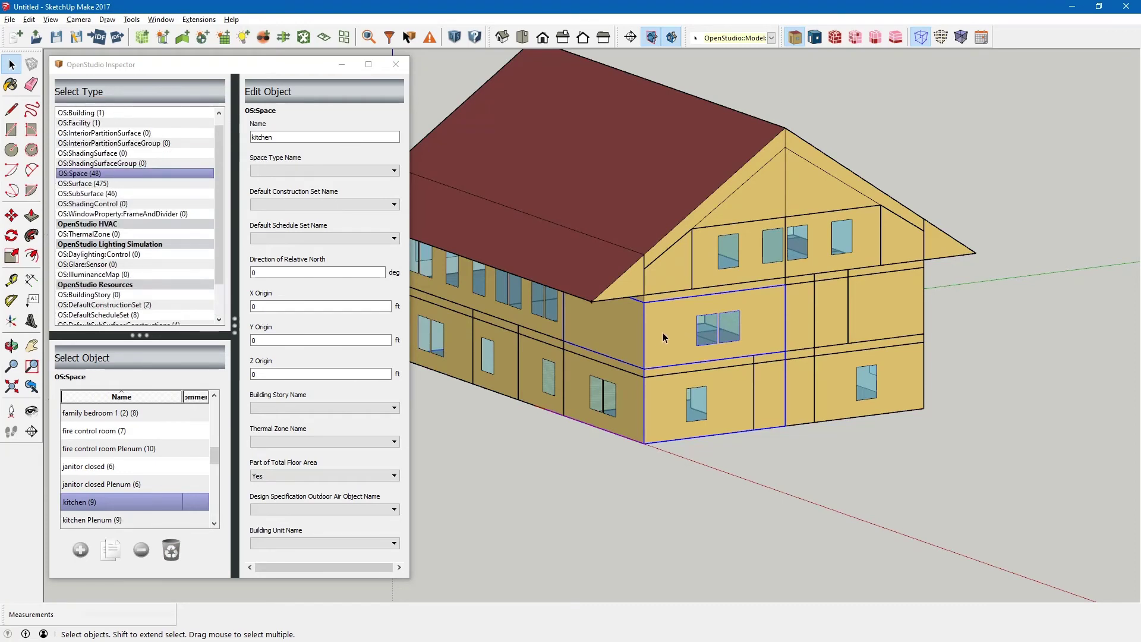
{"action": "left_click", "coordinate": [312, 170]}
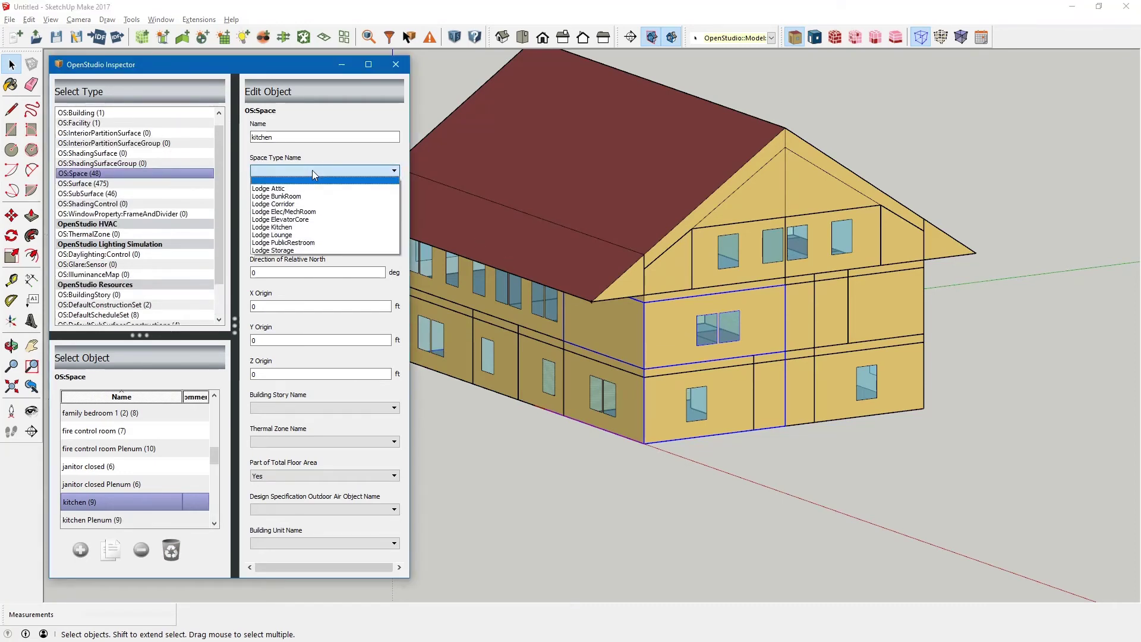
{"action": "left_click", "coordinate": [273, 227]}
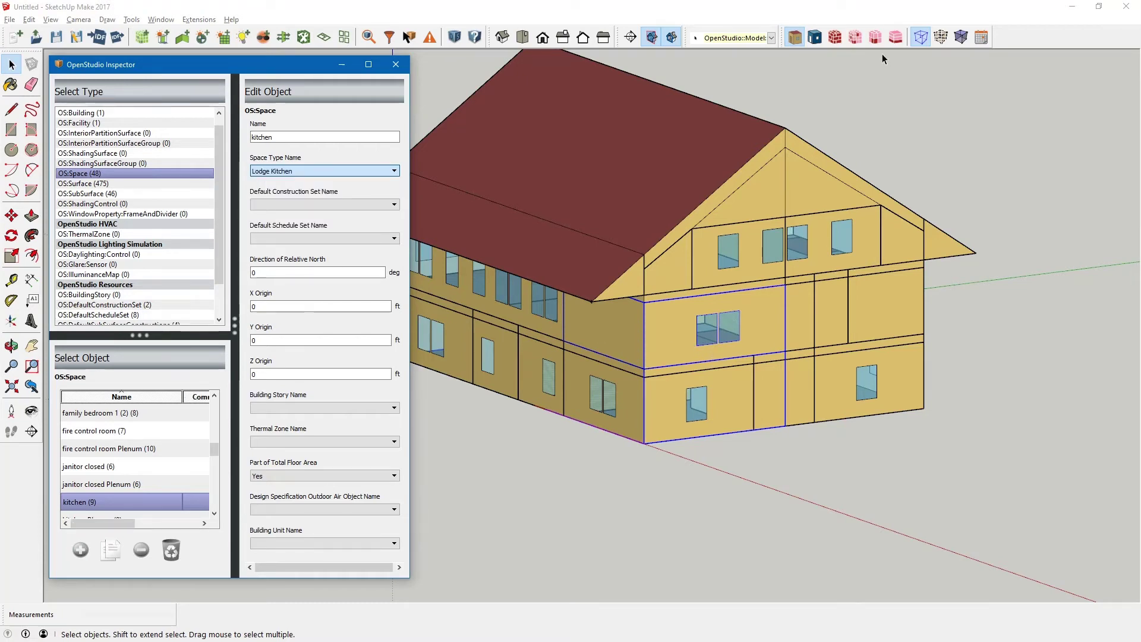
{"action": "left_click", "coordinate": [851, 37]}
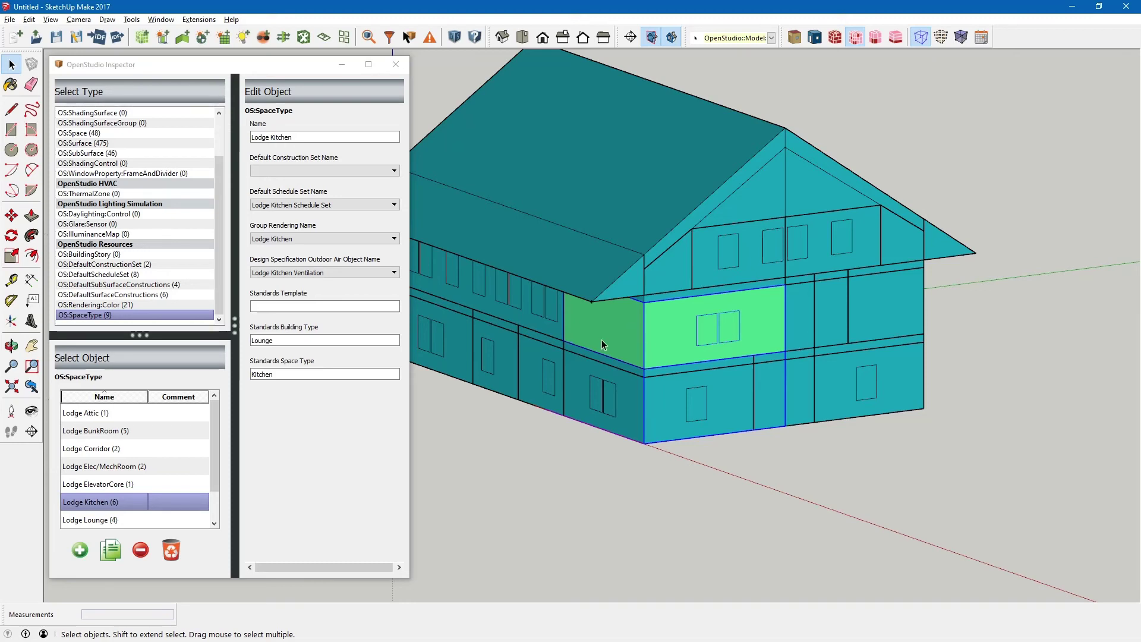
Bring the SmLodge template model window forward and show its Geometry page.
{"action": "key", "text": "alt+Tab"}
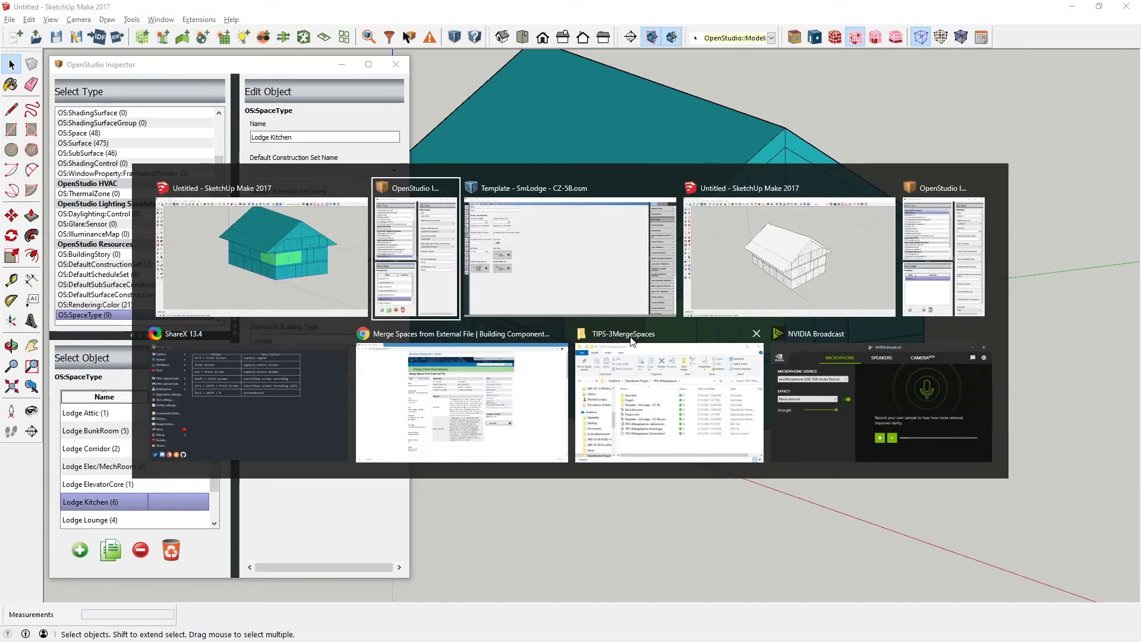
{"action": "key", "text": "alt+Tab"}
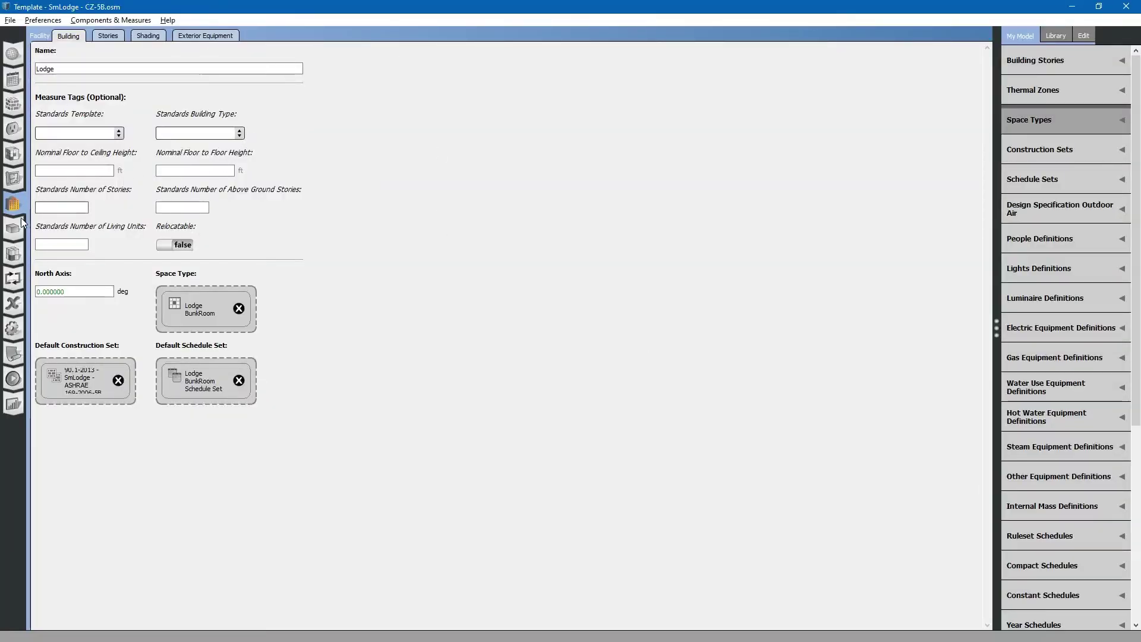
{"action": "left_click", "coordinate": [18, 182]}
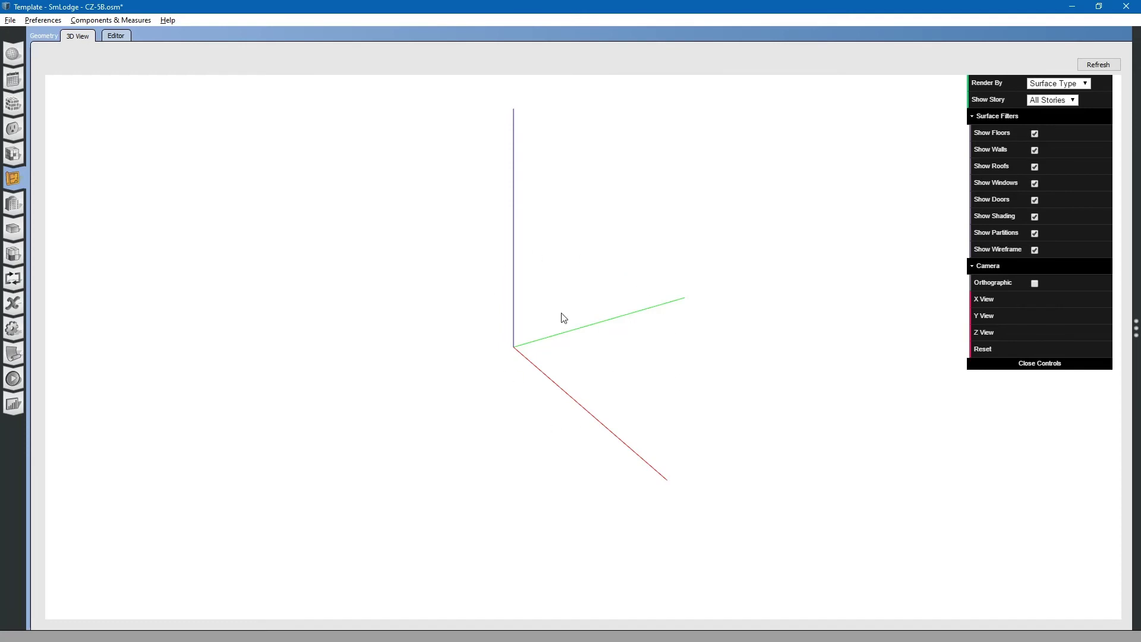
Open and close the Components & Measures menu twice without choosing anything.
{"action": "left_click", "coordinate": [111, 20]}
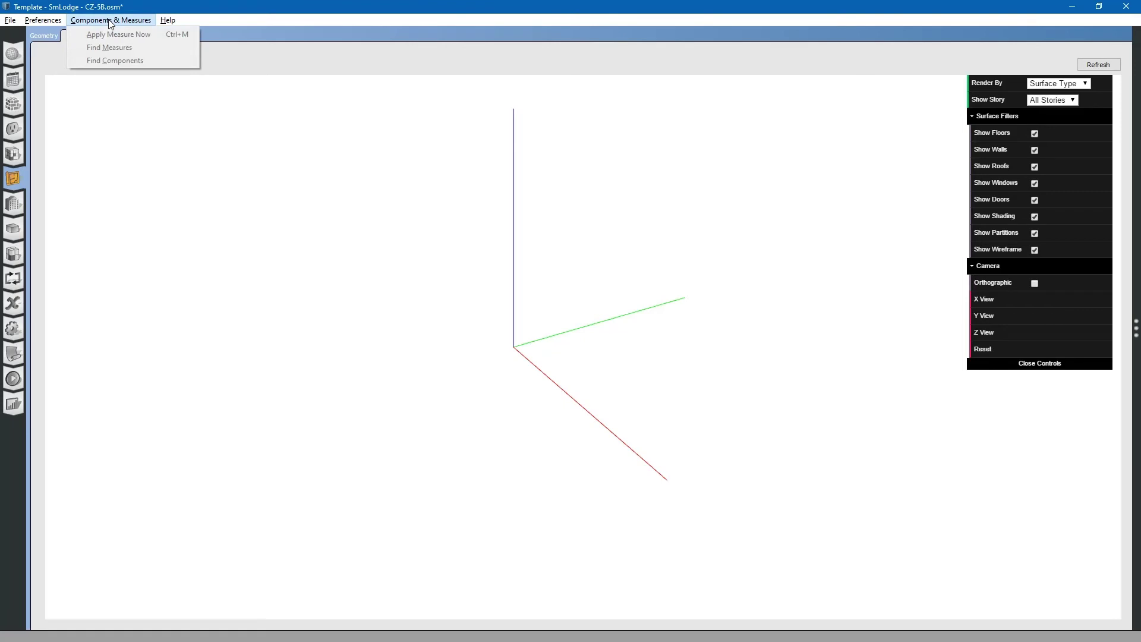
{"action": "left_click", "coordinate": [110, 23]}
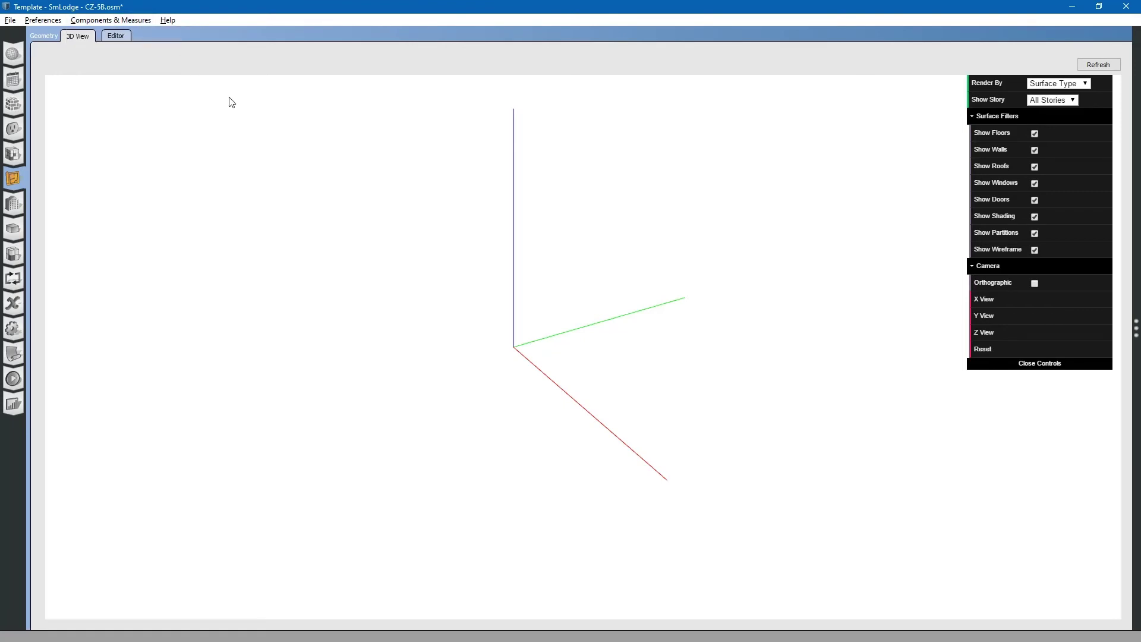
{"action": "left_click", "coordinate": [110, 20]}
{"action": "left_click", "coordinate": [110, 22]}
Save the template from its Schedules page and browse Apply Measure Now to Whole Building > Space Types.
{"action": "left_click", "coordinate": [13, 81]}
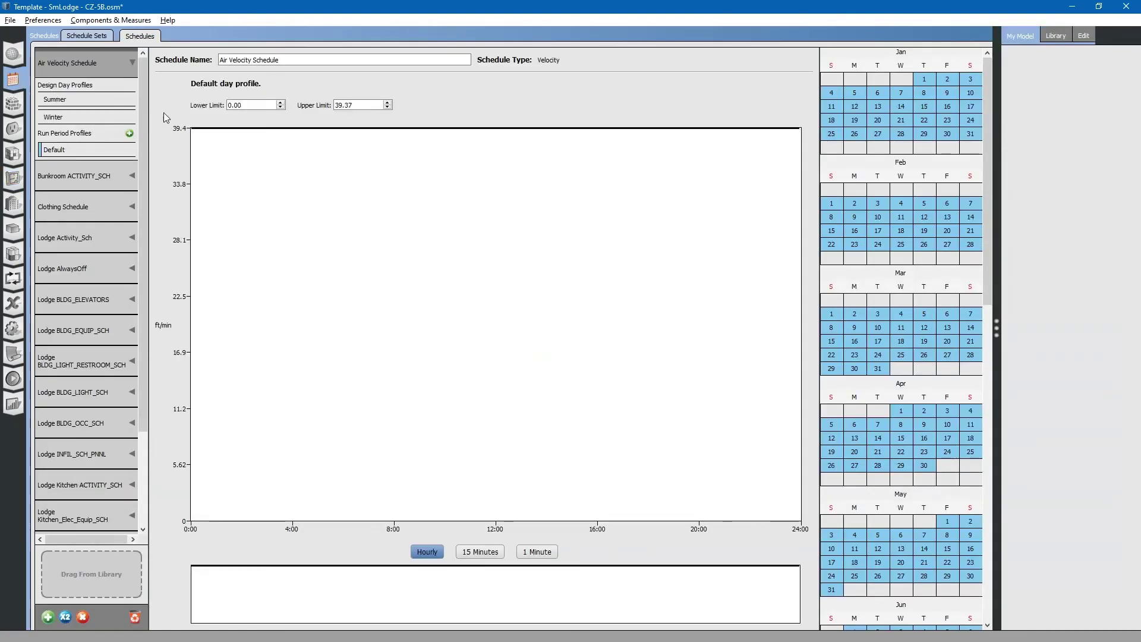
{"action": "key", "text": "ctrl+s"}
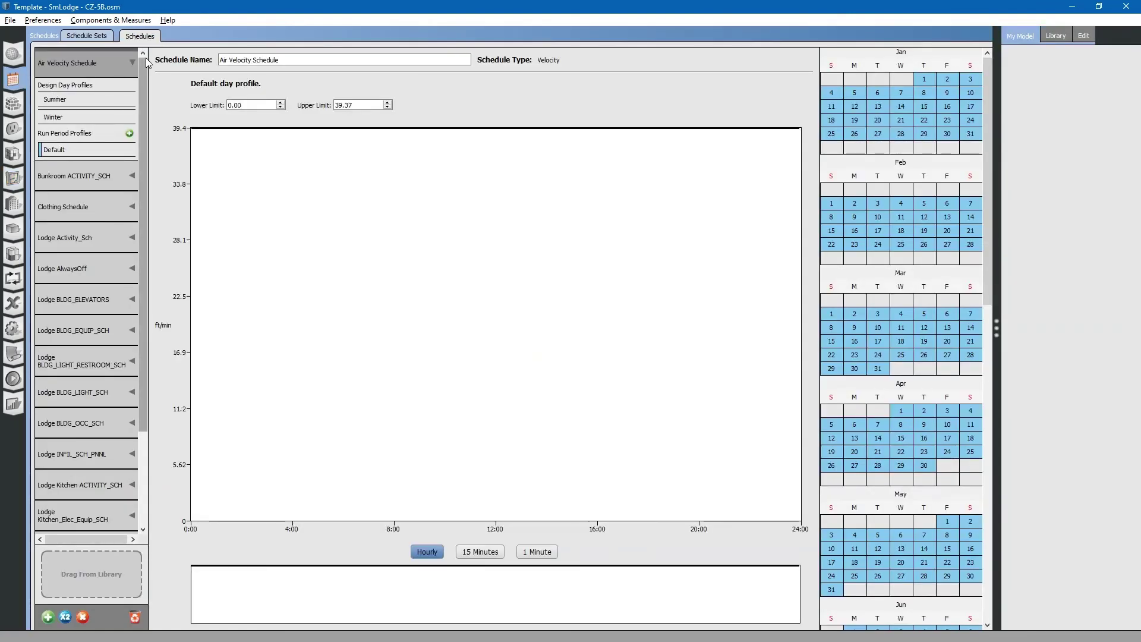
{"action": "left_click", "coordinate": [117, 22]}
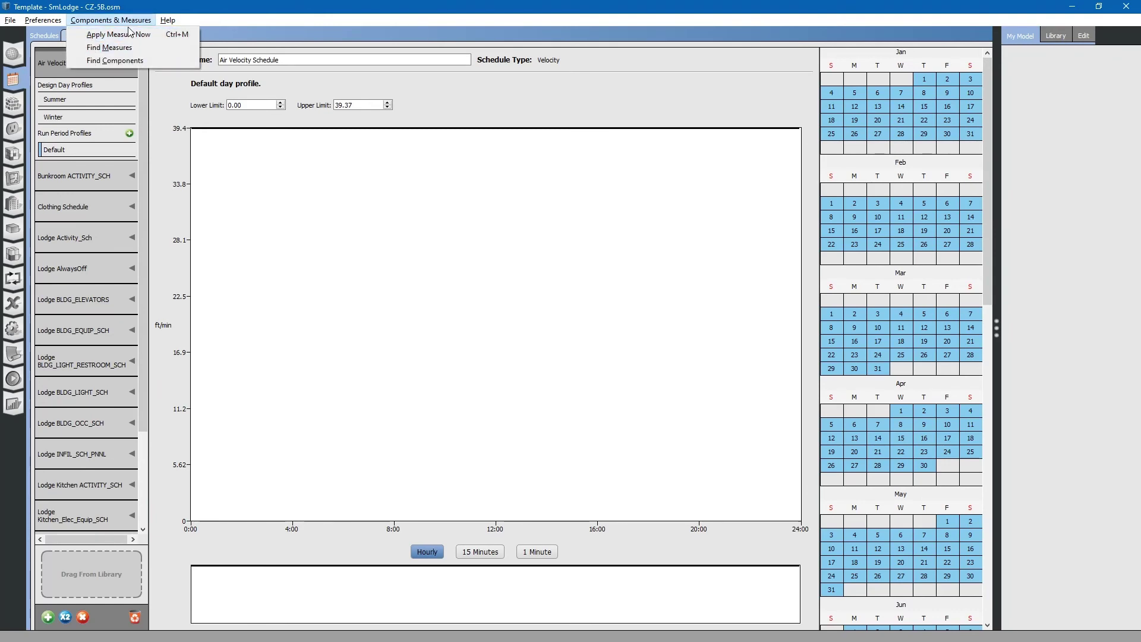
{"action": "left_click", "coordinate": [119, 35]}
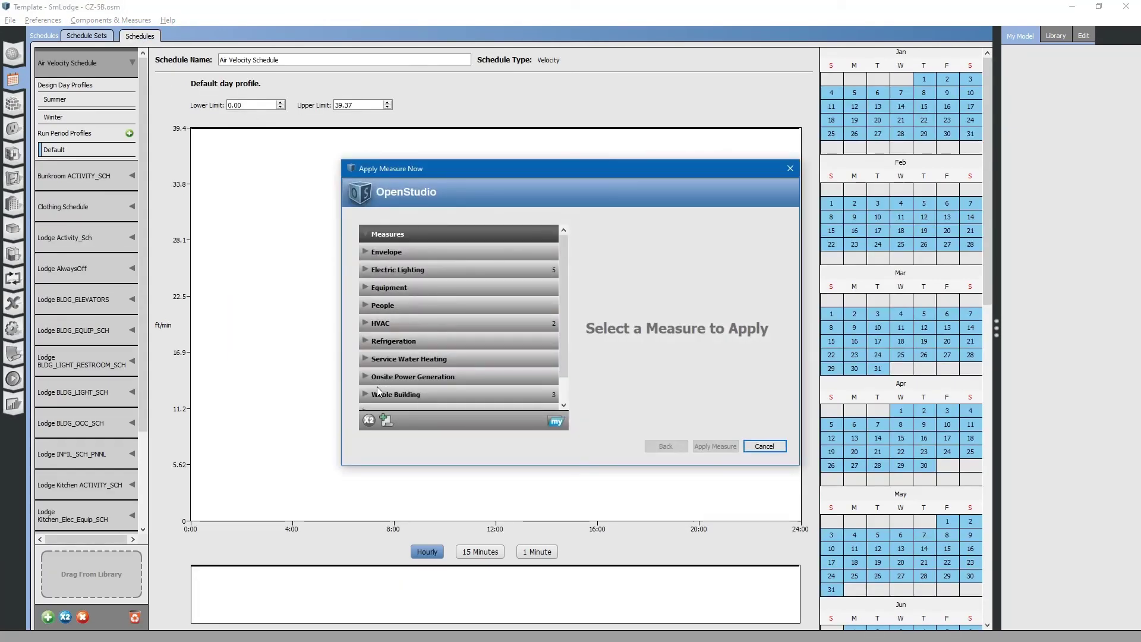
{"action": "left_click", "coordinate": [366, 394]}
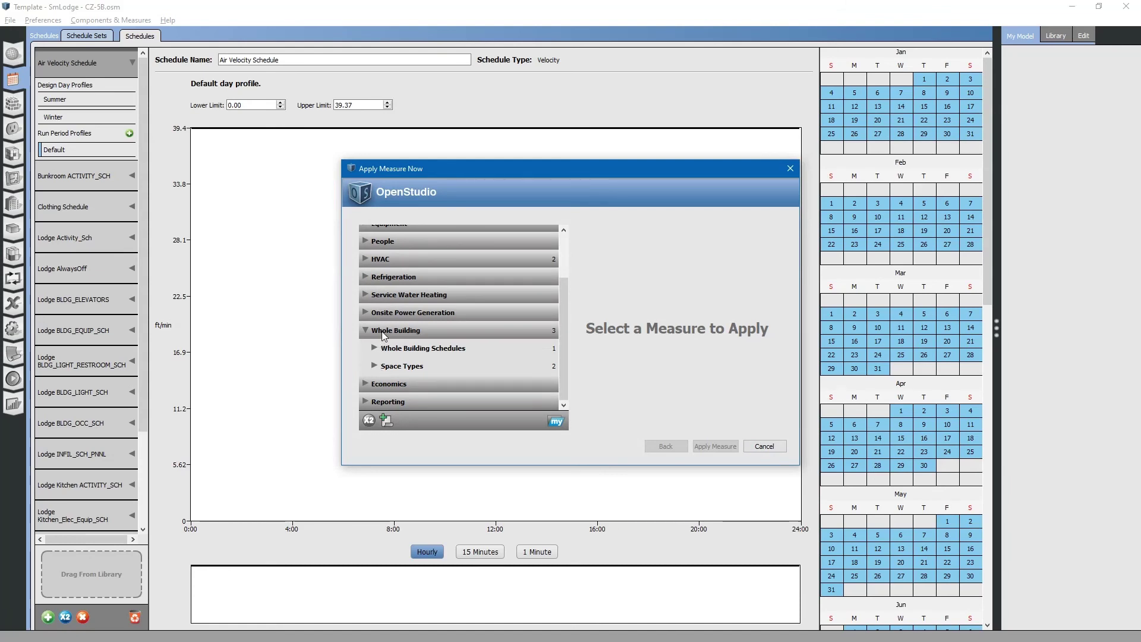
{"action": "left_click", "coordinate": [378, 366]}
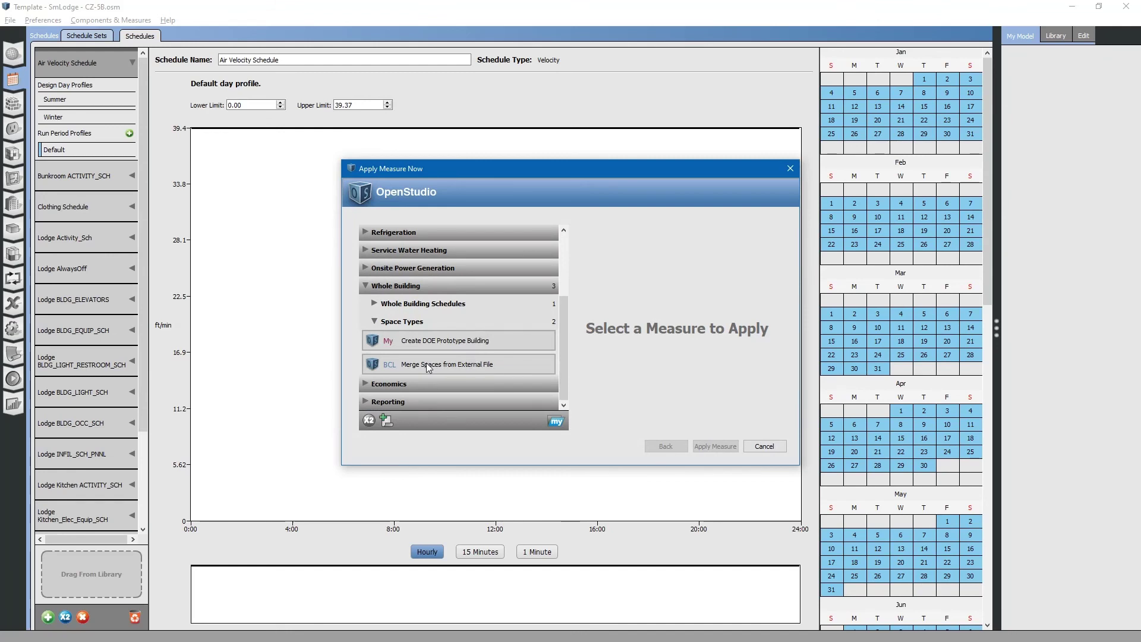
Inspect Merge Spaces from External File's inputs, including External OSM File Name, then cancel unapplied.
{"action": "left_click", "coordinate": [493, 368]}
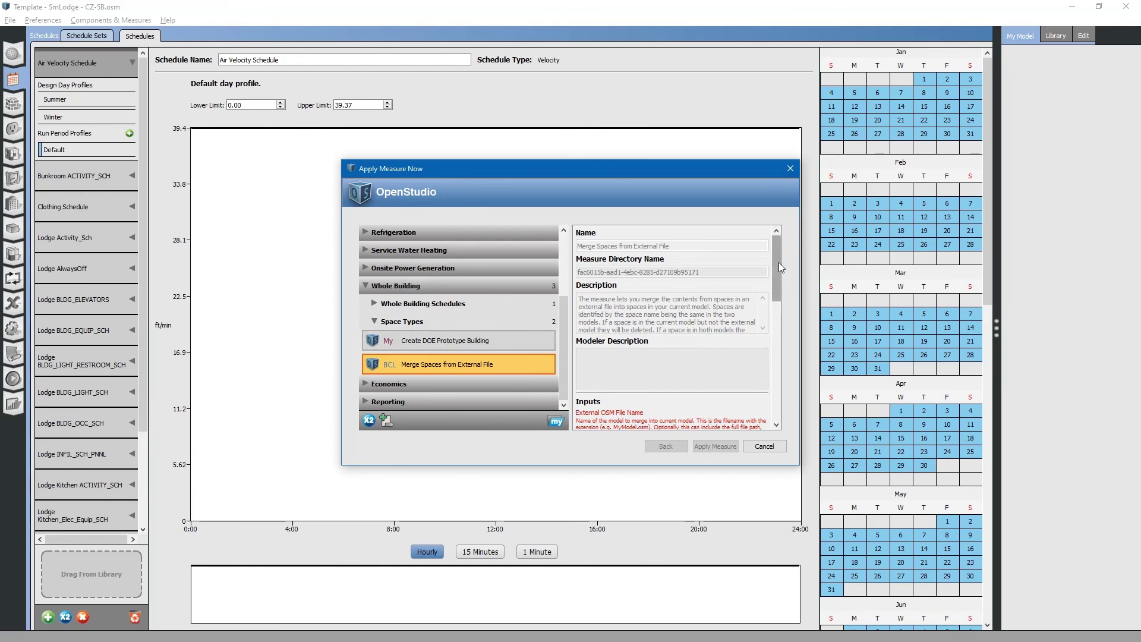
{"action": "left_click_drag", "start_coordinate": [778, 262], "coordinate": [770, 294]}
{"action": "left_click", "coordinate": [686, 350]}
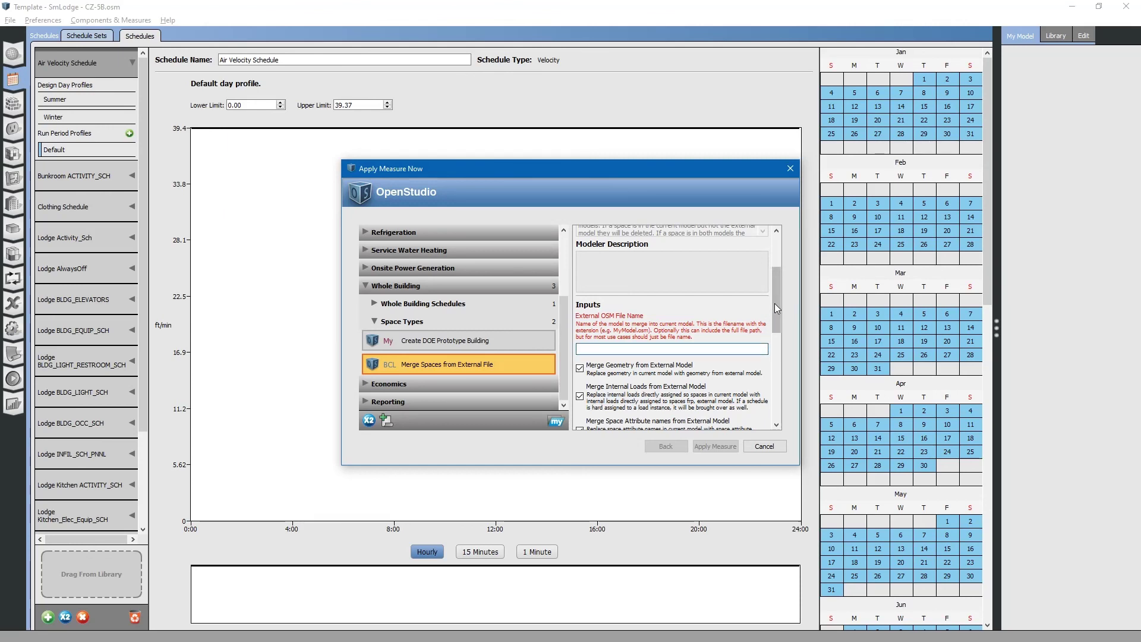
{"action": "left_click_drag", "start_coordinate": [775, 307], "coordinate": [777, 342]}
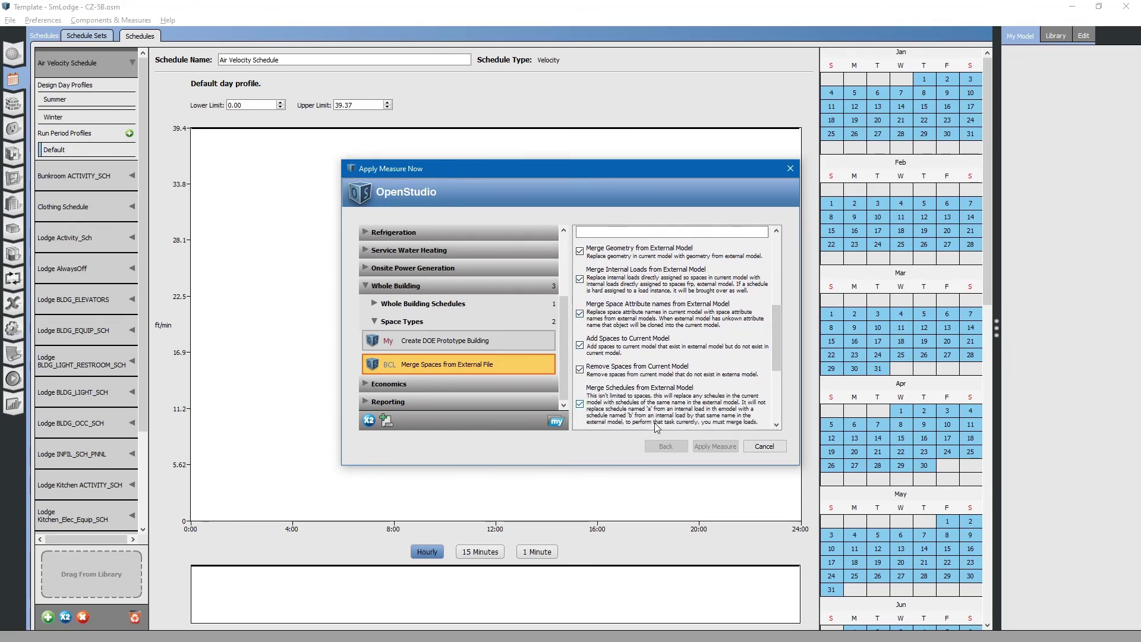
{"action": "left_click_drag", "start_coordinate": [775, 340], "coordinate": [771, 413]}
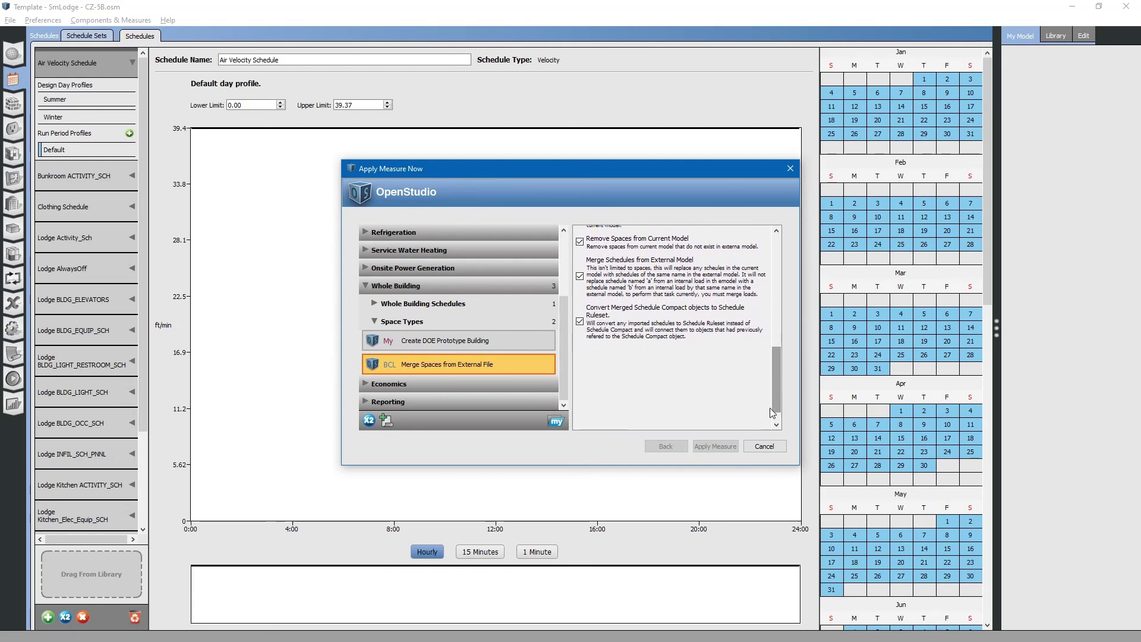
{"action": "left_click", "coordinate": [764, 447]}
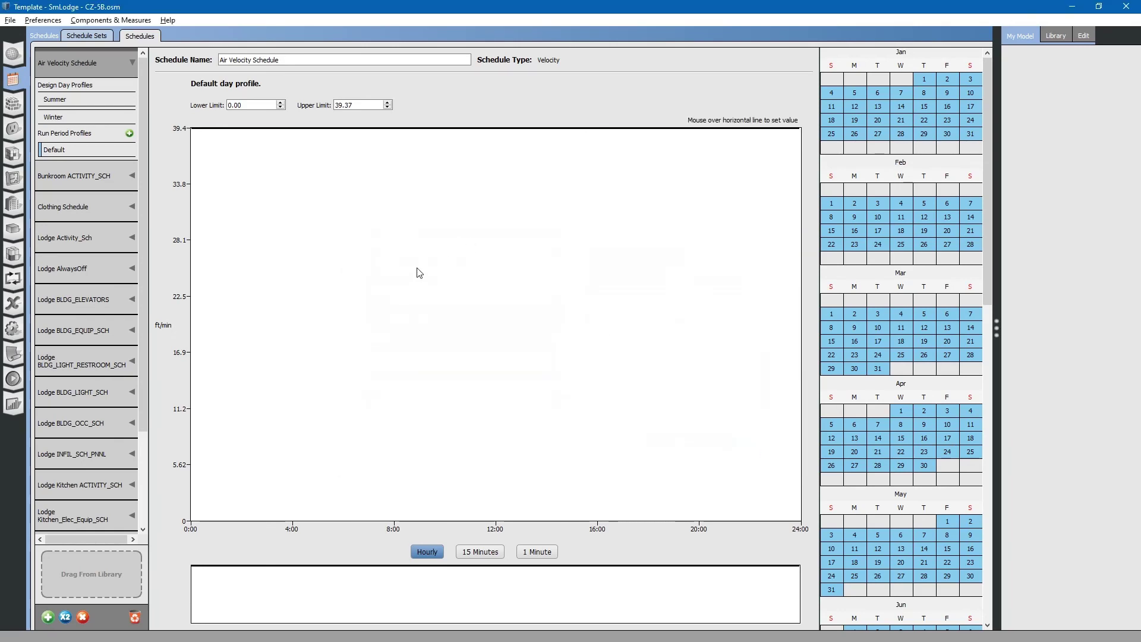